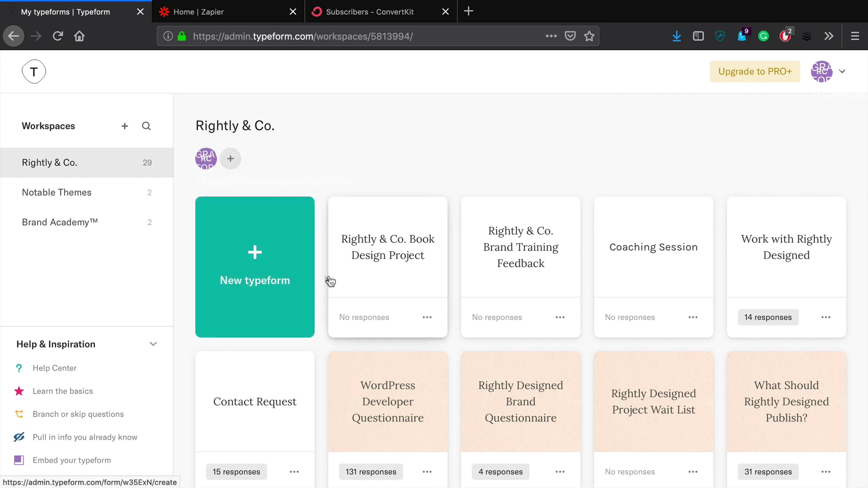
Start a new typeform from the Rightly & Co. workspace.
click(285, 230)
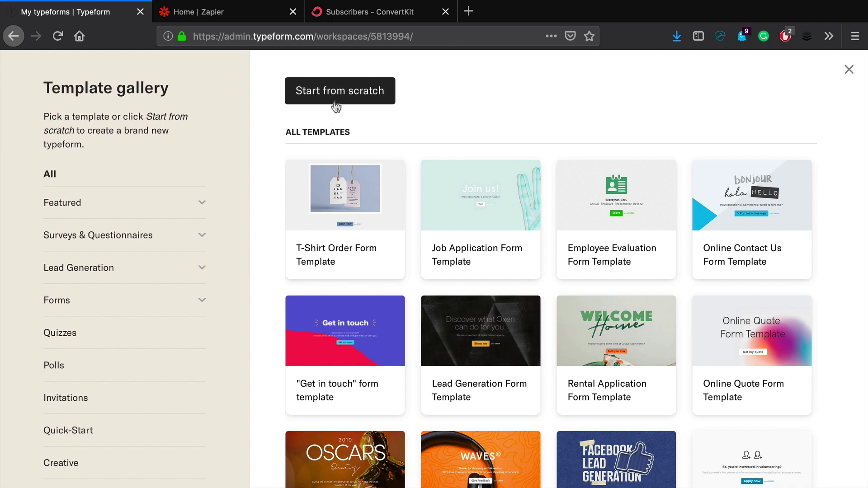
Create a blank typeform from scratch named My Great Assessment.
click(362, 99)
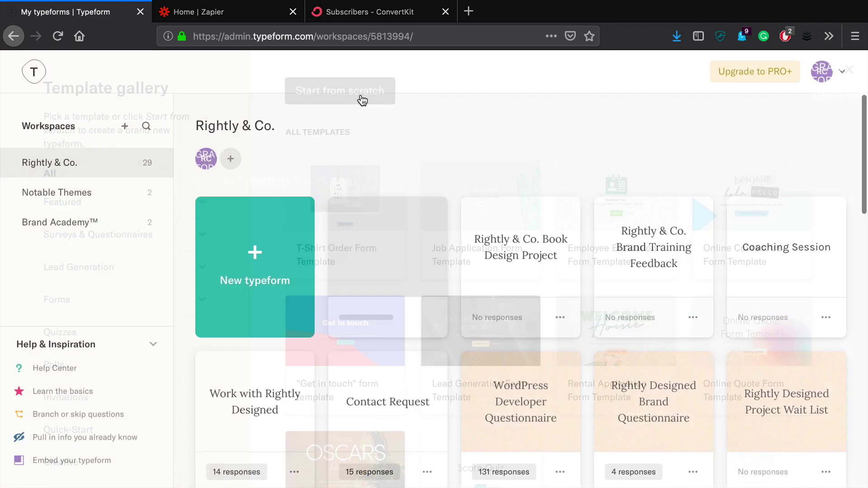
key(super+space)
text(pres)
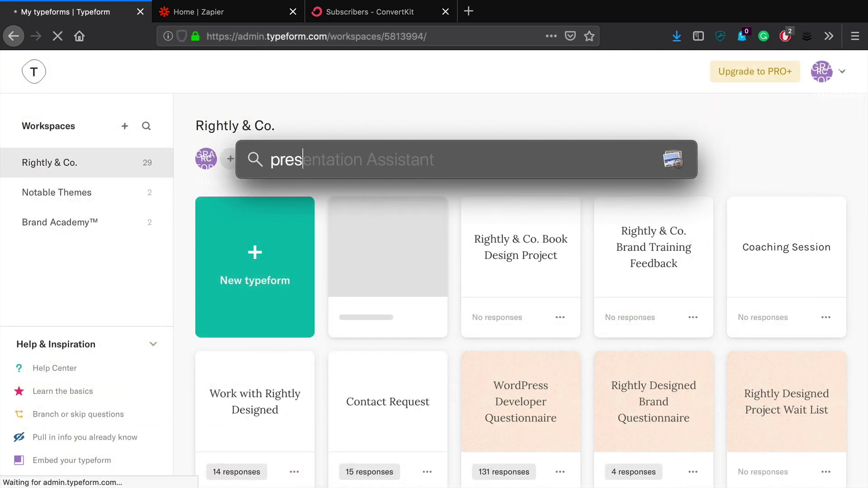
key(Escape)
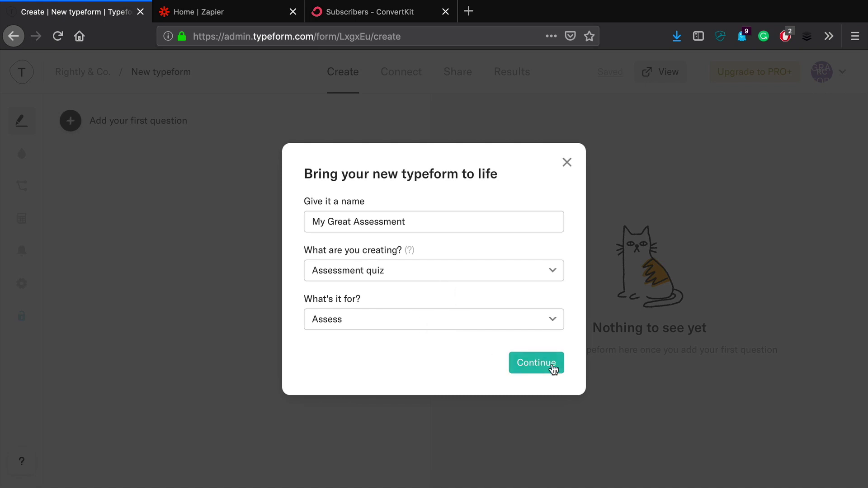
click(536, 363)
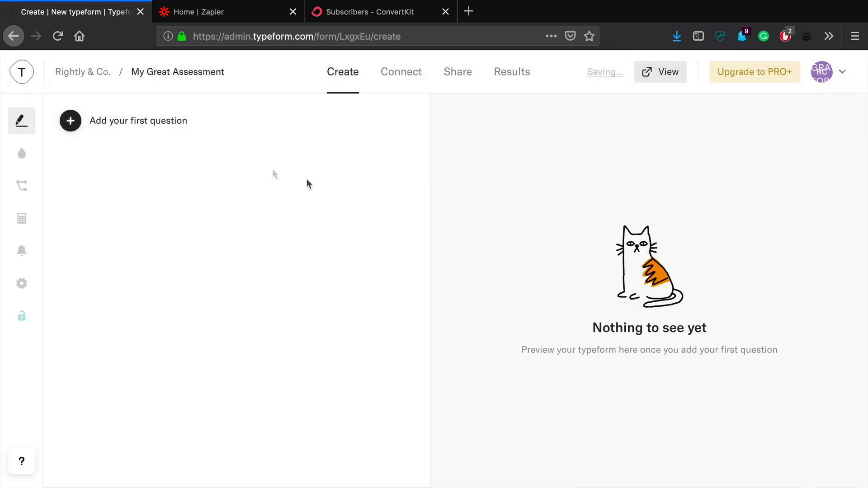
Add a welcome screen titled 'Hi there! Click the button below to get started!'.
click(147, 123)
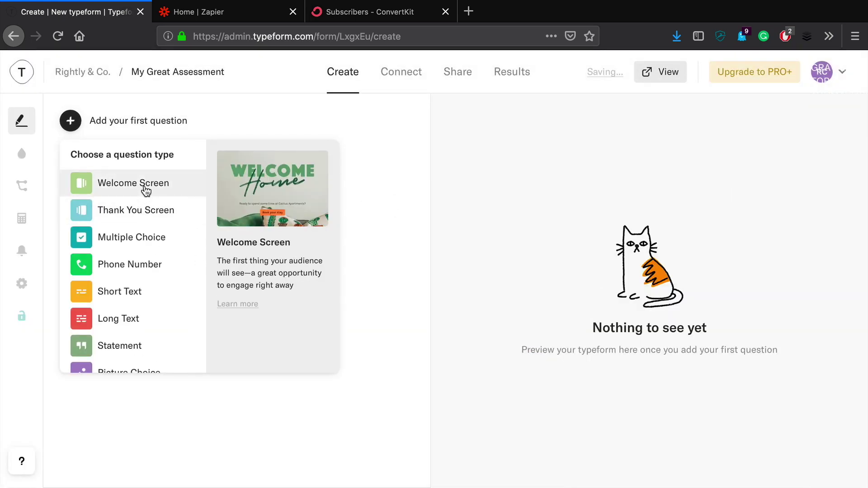
click(144, 187)
text(Hi )
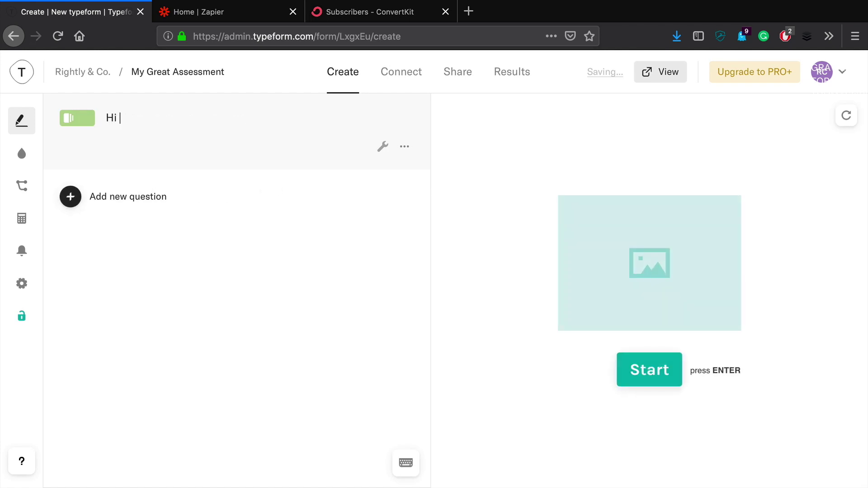
text(there! L)
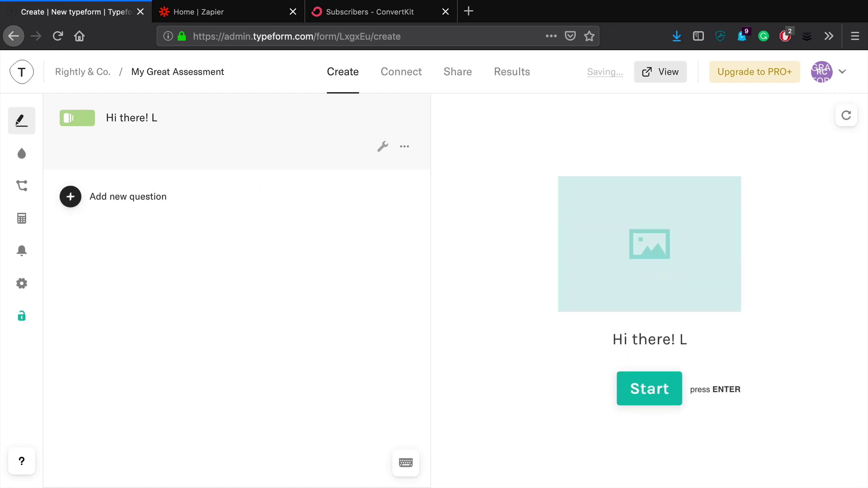
key(BackSpace)
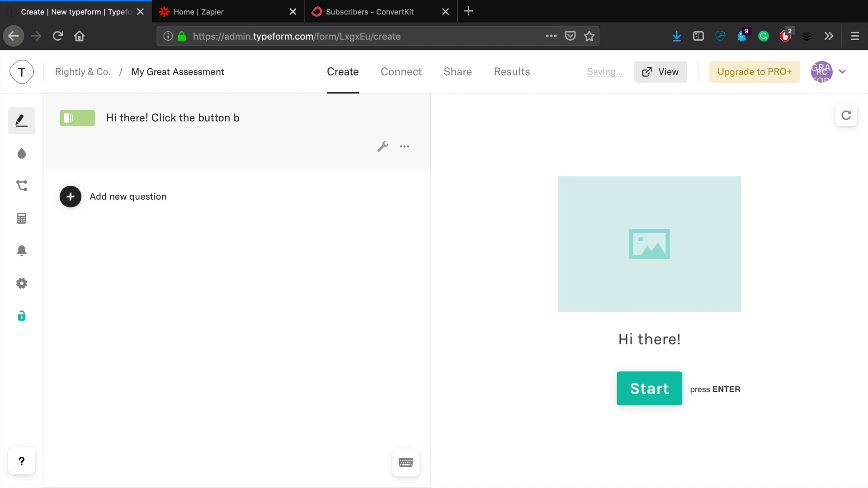
text(Click the button below to get started)
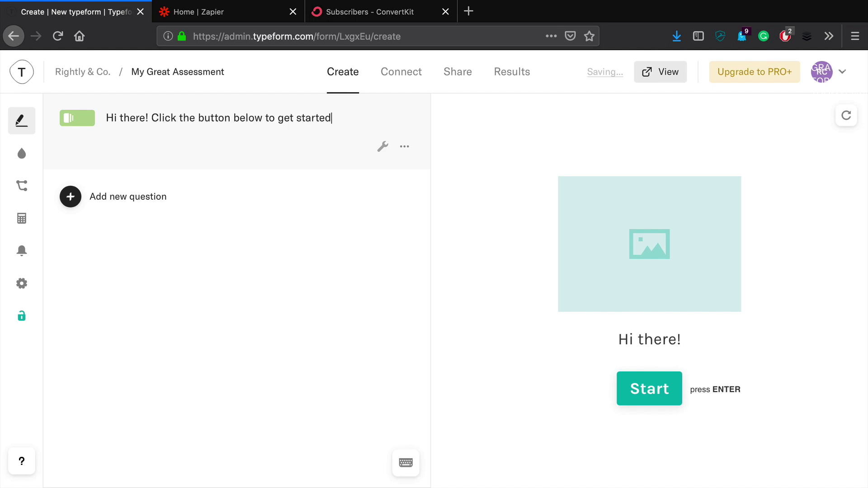
text(!)
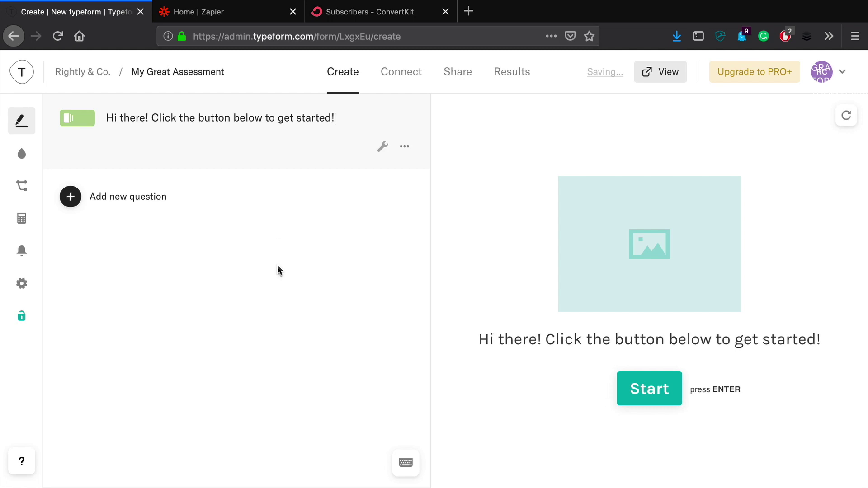
click(306, 177)
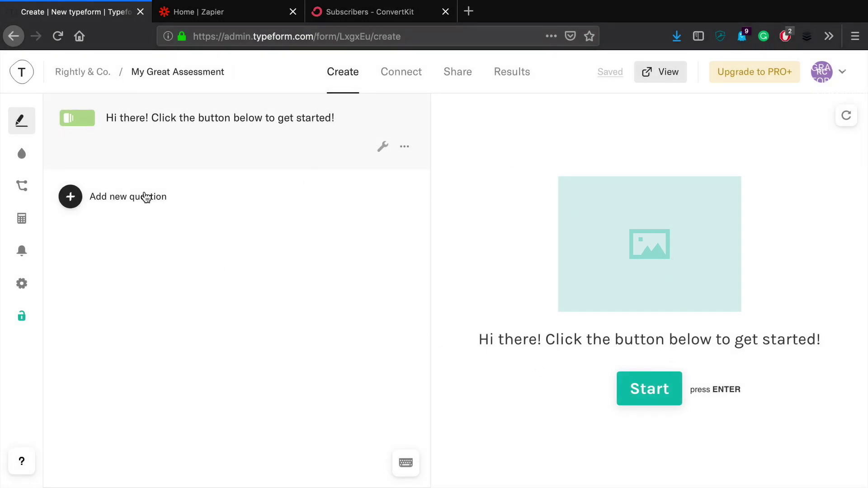
click(146, 197)
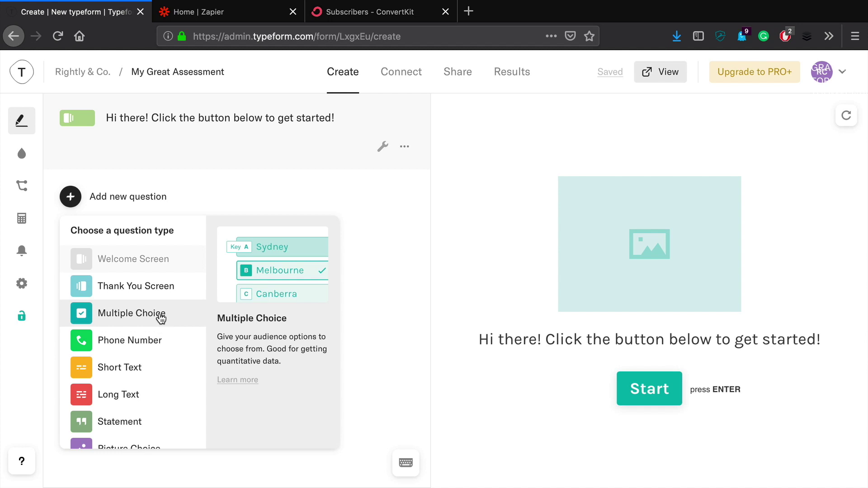
Add question 1: 'On a scale of 1-10, how effectively would you say your brand sells your products and services?'.
click(162, 318)
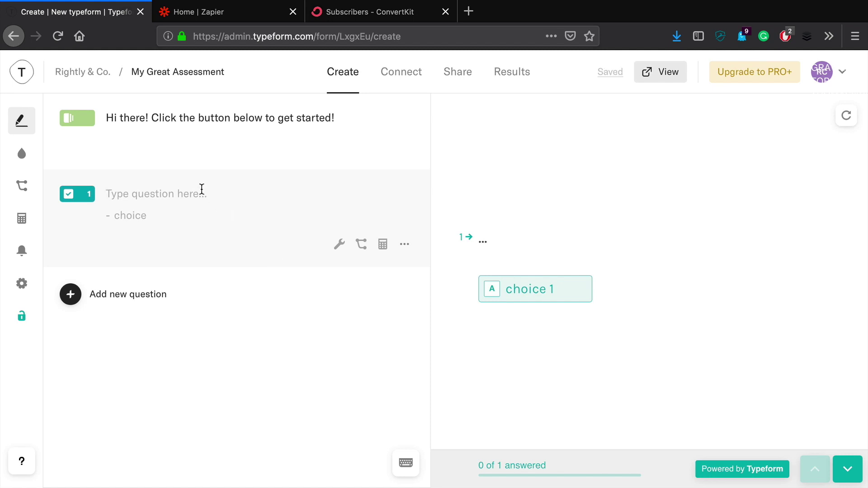
text(W)
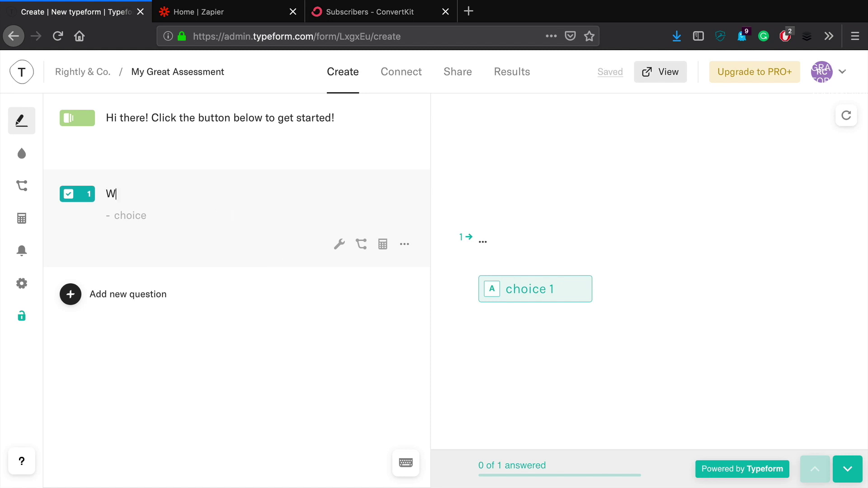
text(hat is the capi)
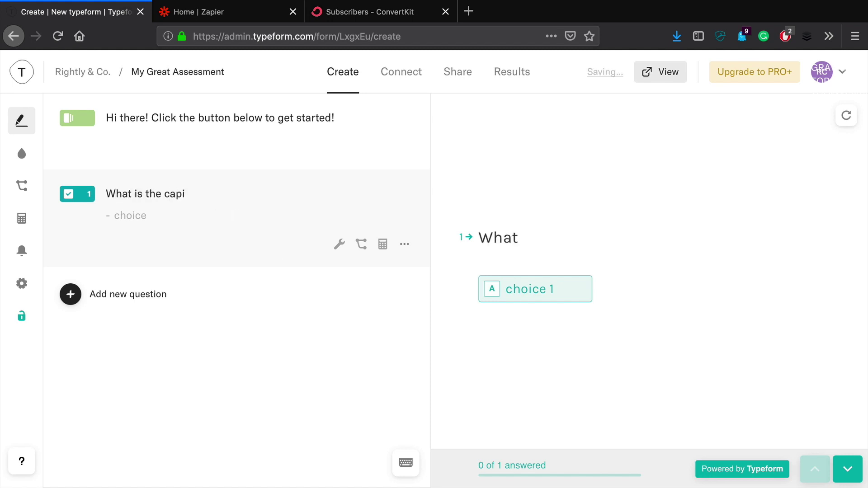
text(tal)
key(ctrl+a)
key(BackSpace)
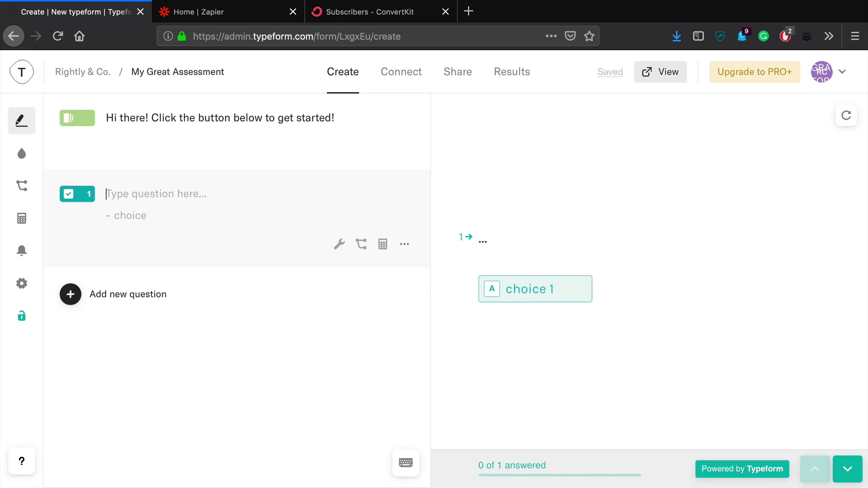
text(On a scale o)
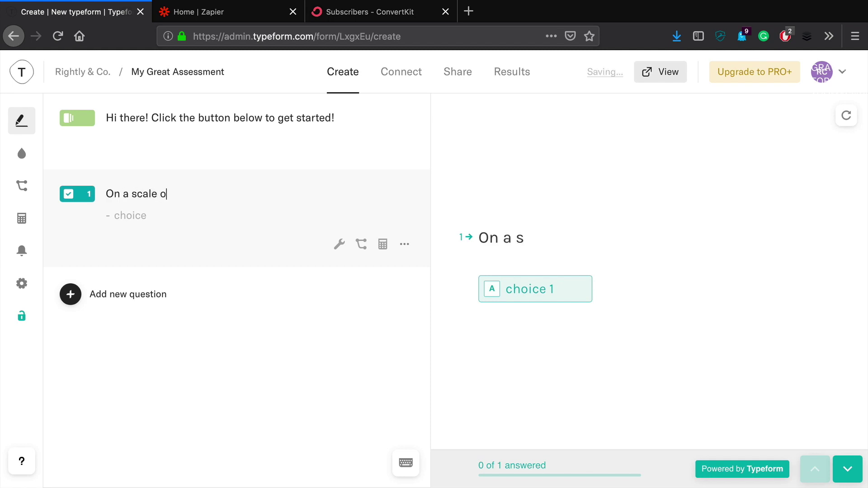
text(f 1-10)
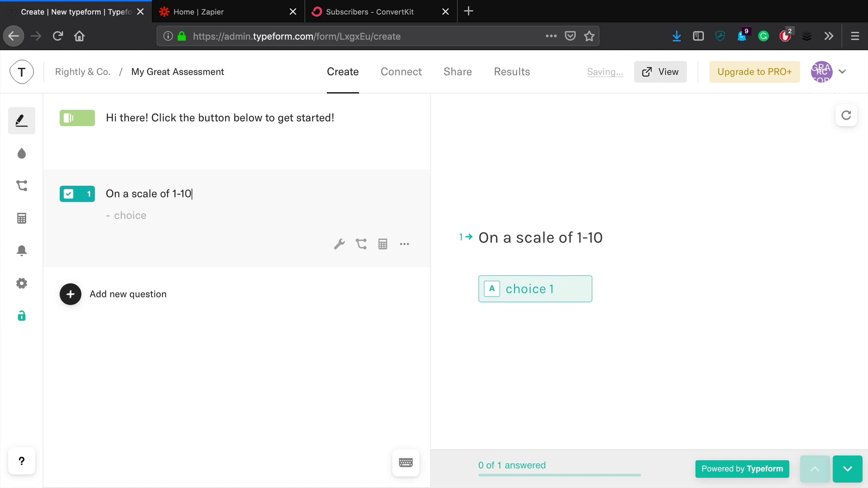
text(, how effectively wou)
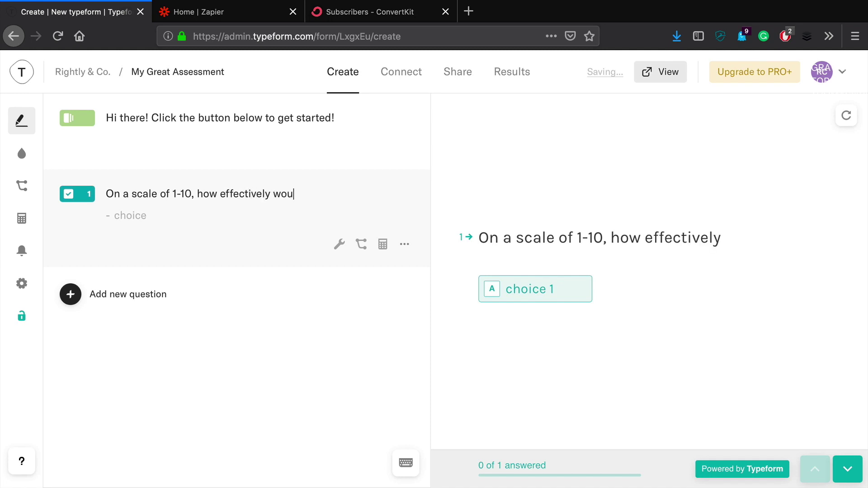
text(ld you say your )
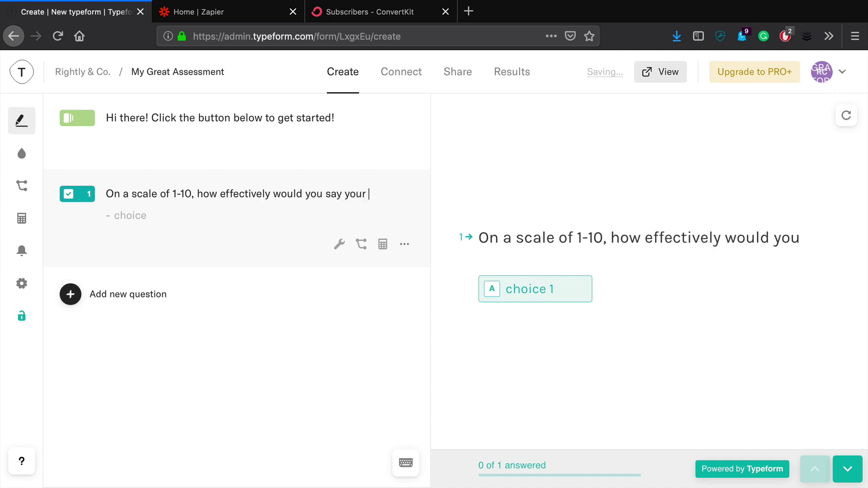
text(brand see)
key(BackSpace)
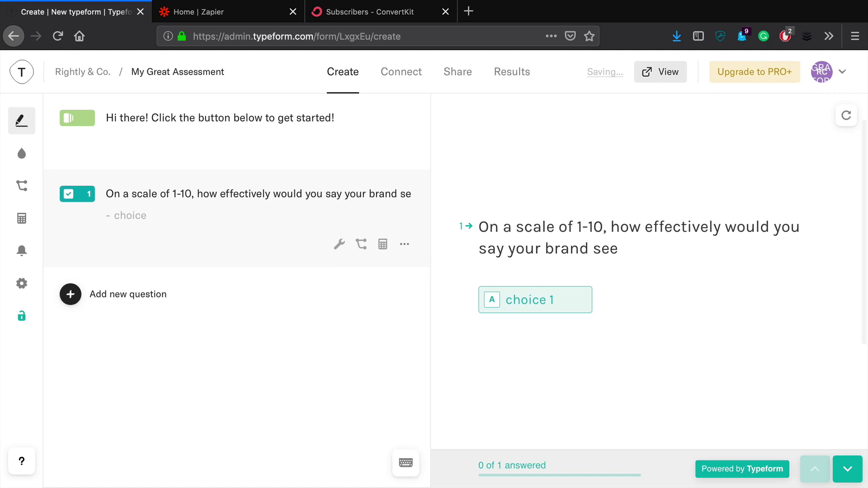
text(lls your prod)
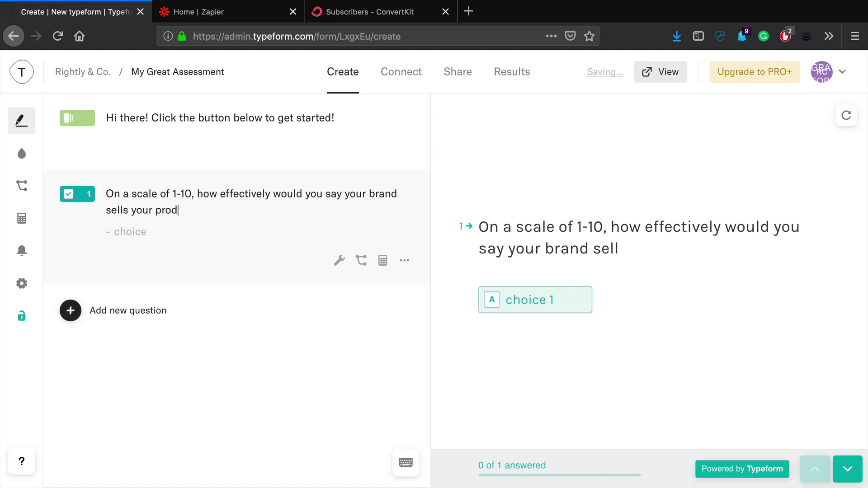
text(ucts and services?)
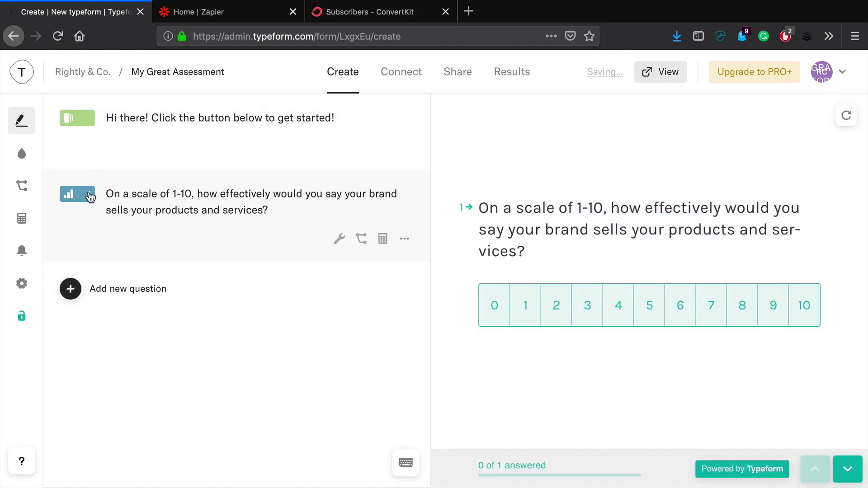
click(88, 195)
Make question 1 required with a 1–10 scale starting at 1.
scroll(169, 263, down, 1)
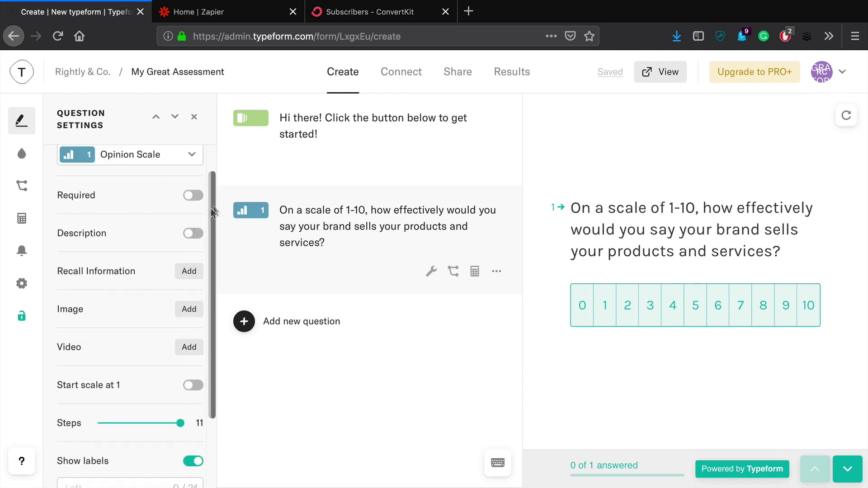
click(197, 197)
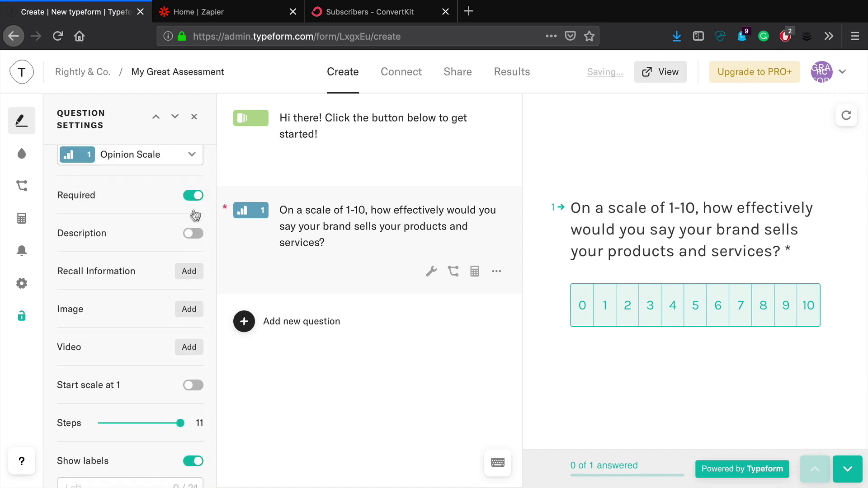
scroll(194, 268, down, 2)
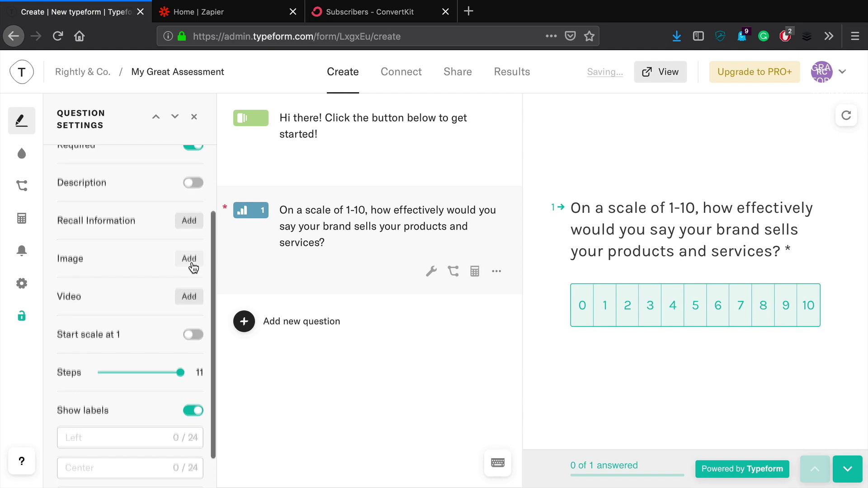
scroll(193, 268, down, 1)
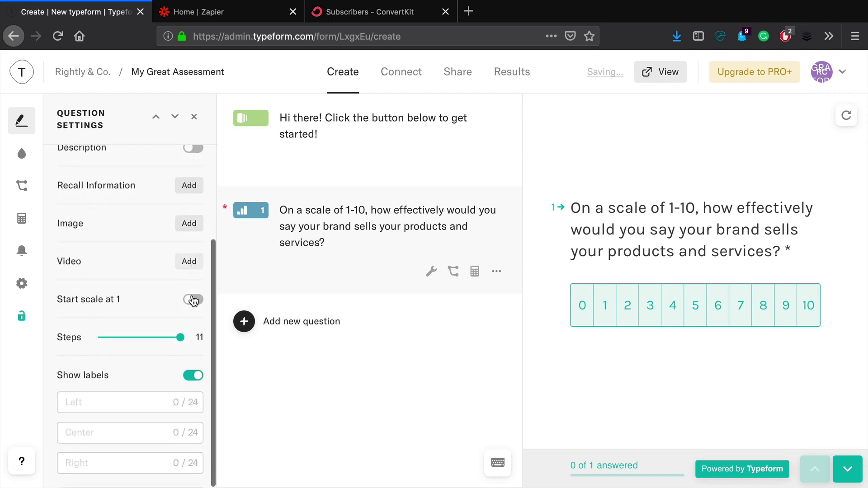
click(194, 300)
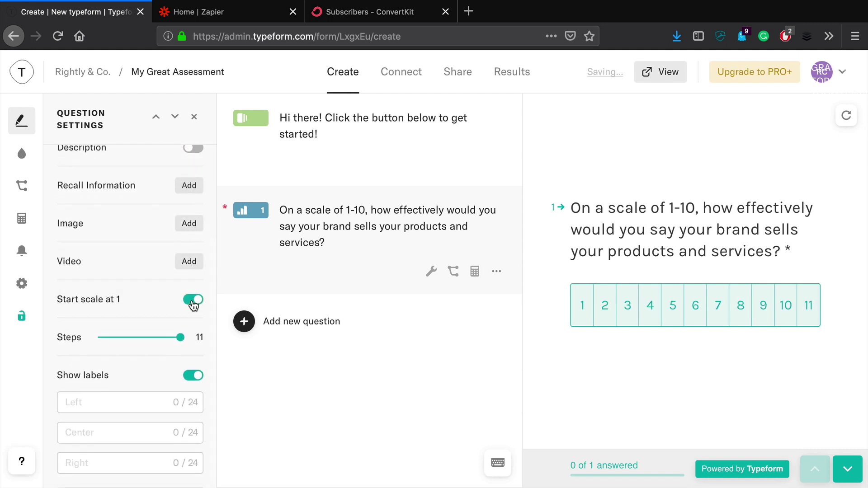
drag(181, 338, 168, 343)
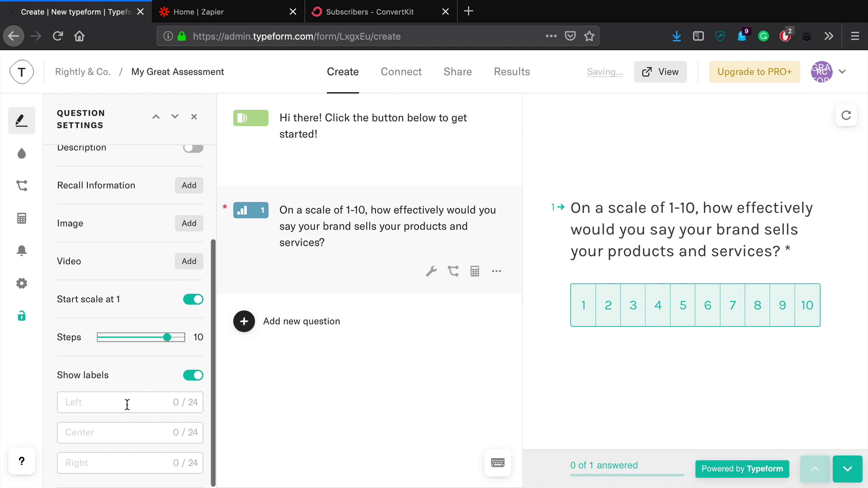
Label the scale ends 'Not at all' and 'It's the main driver'.
click(127, 404)
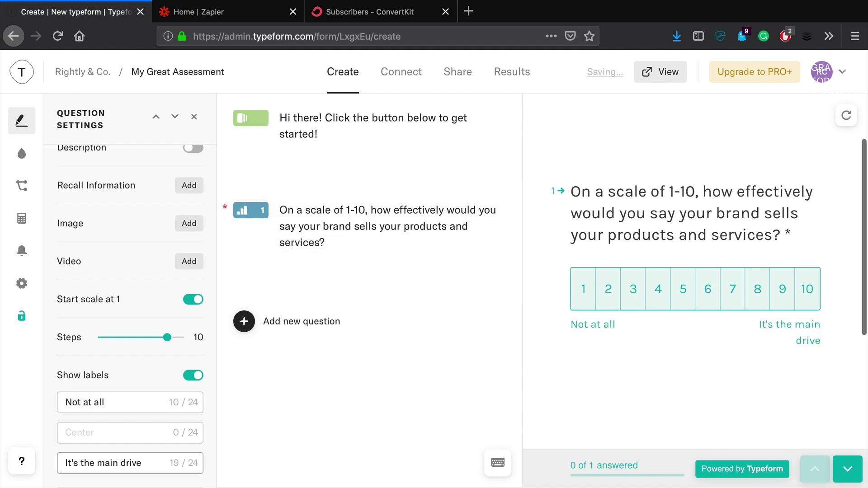
key(BackSpace)
text(ing fo)
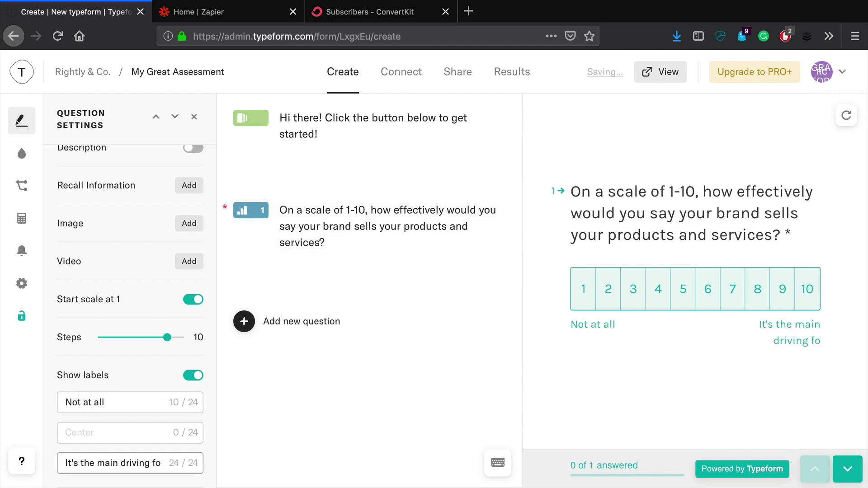
key(BackSpace)
key(BackSpace)
key(BackSpace)
key(BackSpace)
key(BackSpace)
key(BackSpace)
text(er)
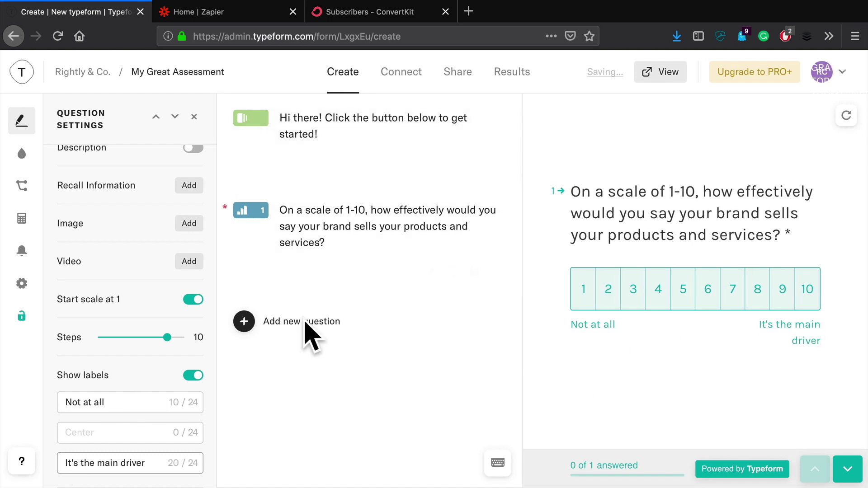
click(285, 323)
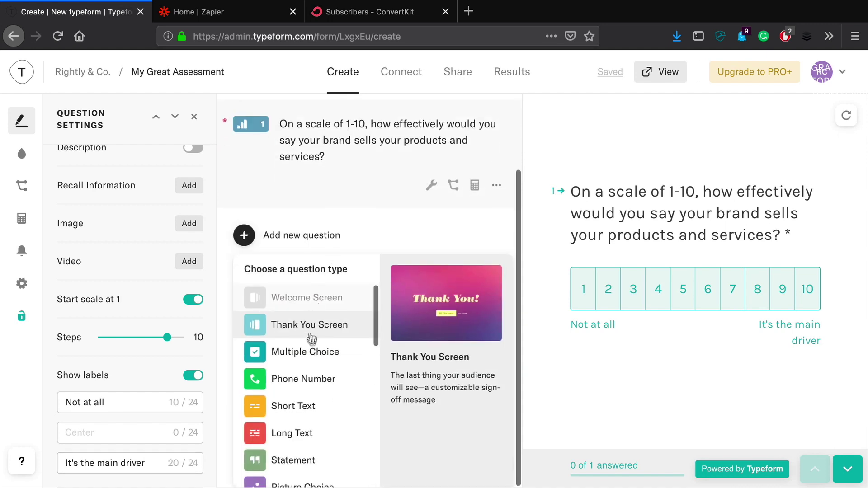
Add opinion-scale question 2: 'How well known is your brand among people in your target market?'.
scroll(300, 389, down, 6)
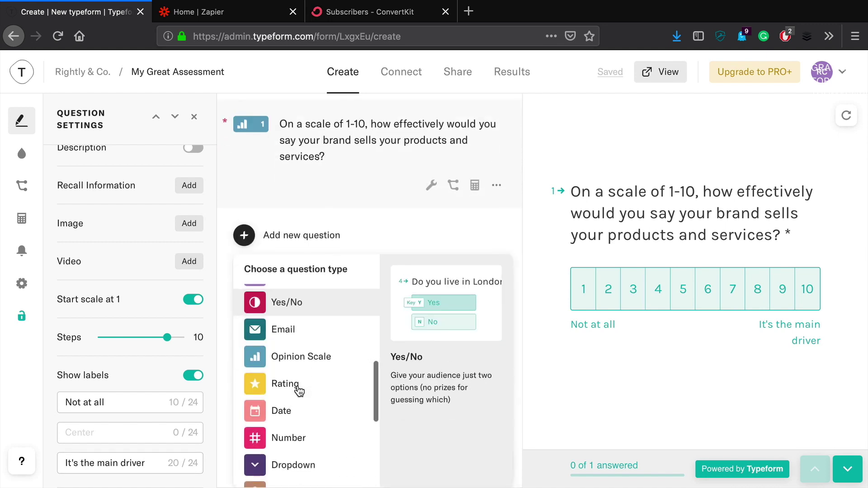
click(306, 355)
text(How well know)
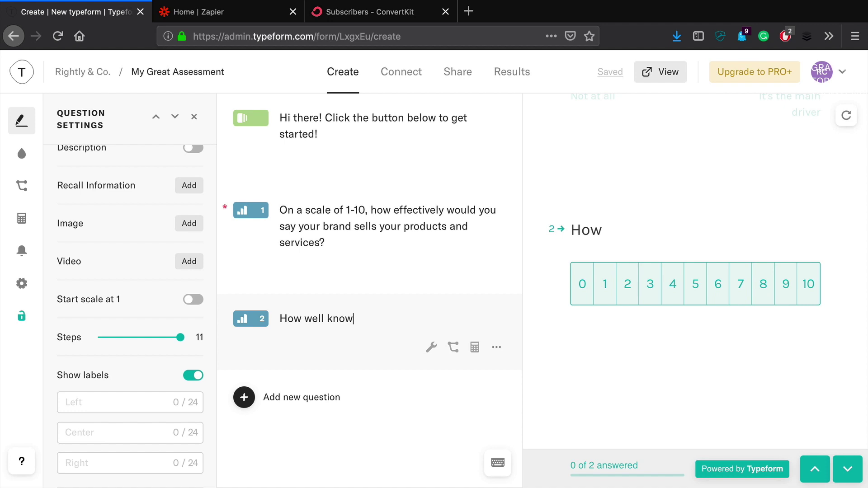
text(n is your bran)
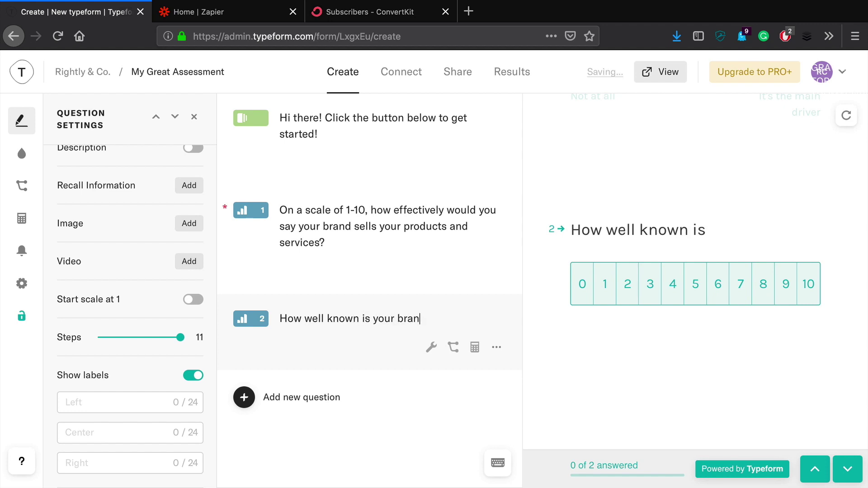
text(d among p)
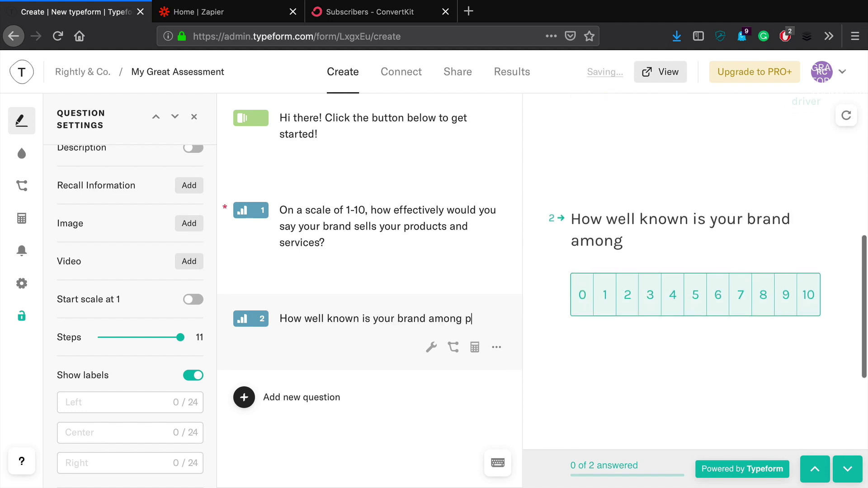
text(eople in you)
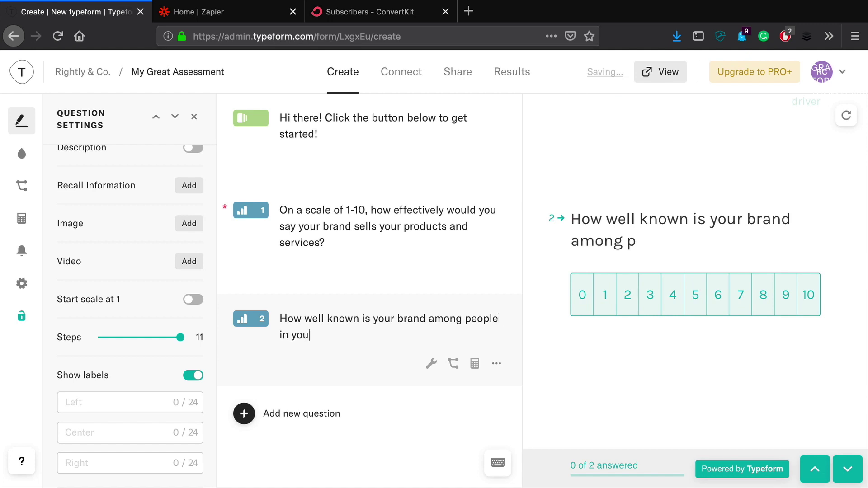
text(r target marke)
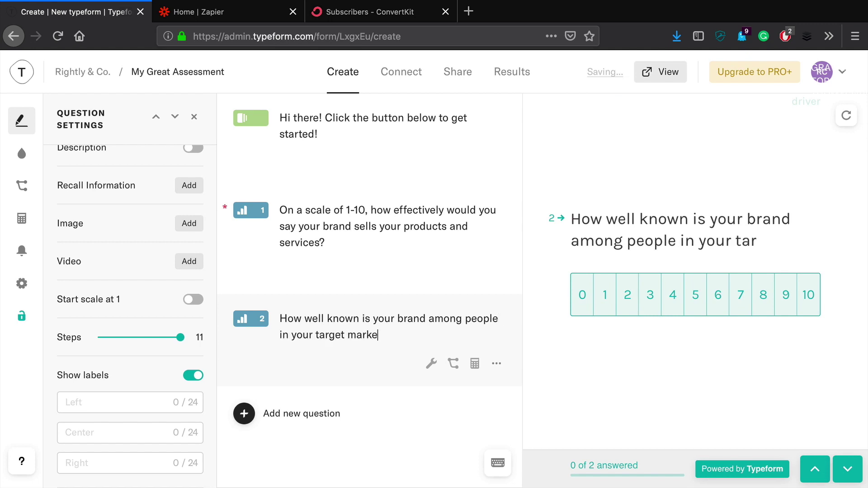
text(t?)
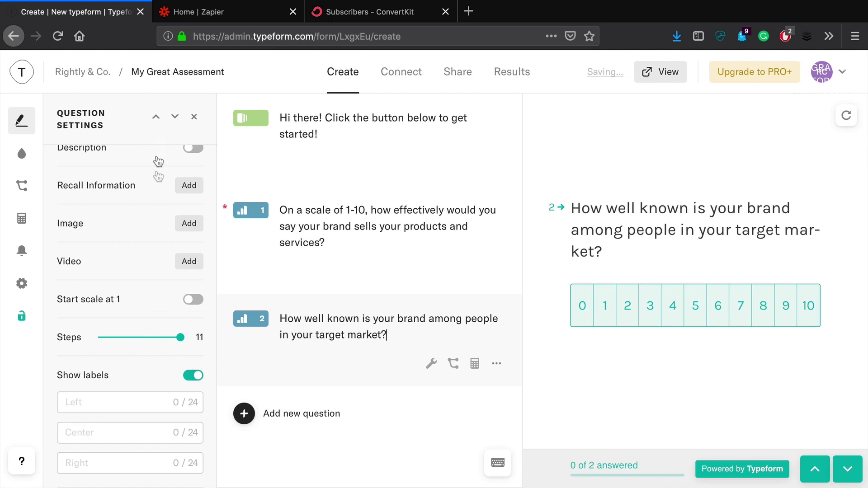
Make question 2 required, scaled 1–10, labelled 'Not known' to 'Well known'.
scroll(158, 162, up, 3)
click(193, 227)
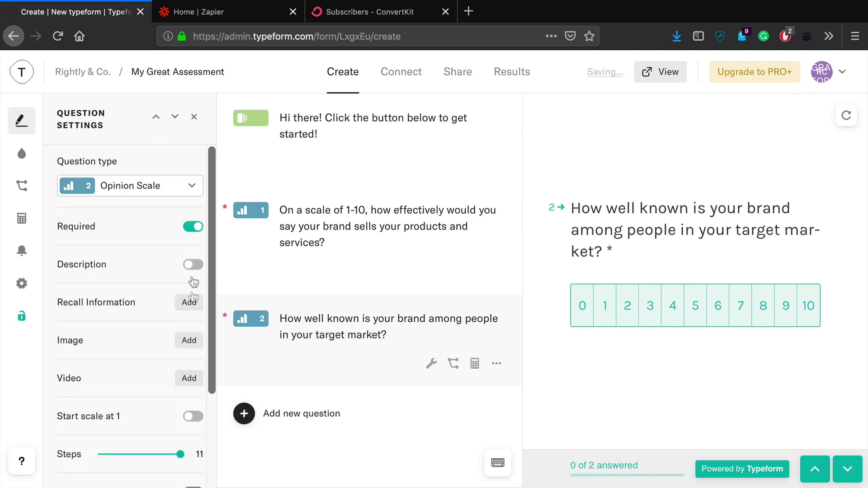
scroll(193, 282, down, 3)
click(193, 299)
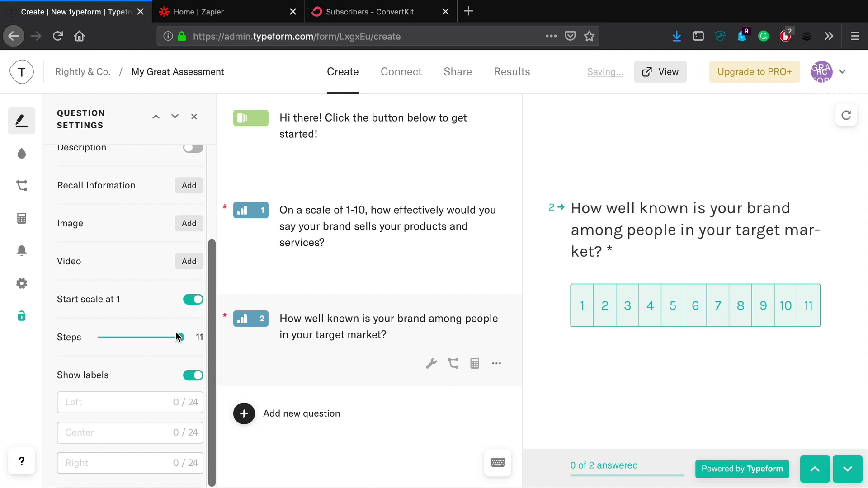
drag(178, 341, 171, 342)
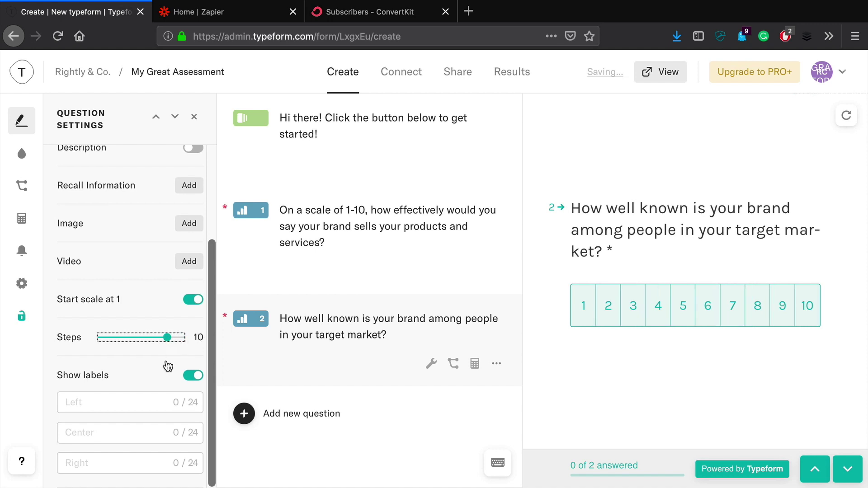
click(139, 401)
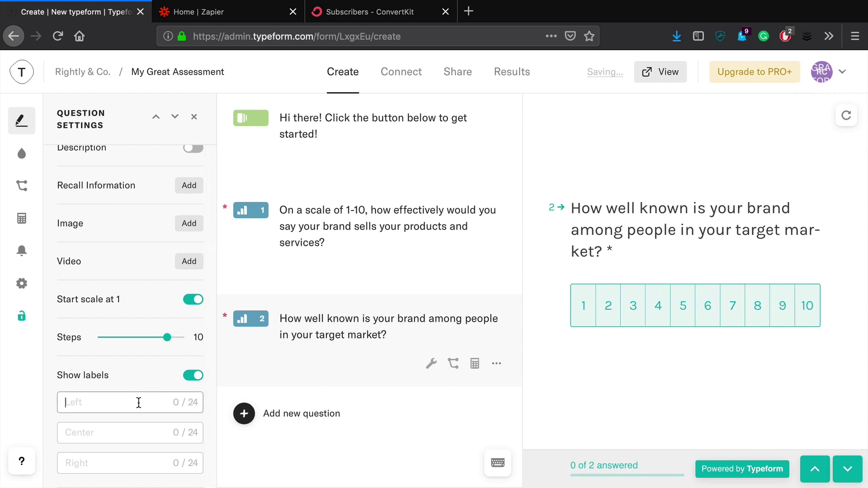
text(Not known)
key(Tab)
key(Tab)
text(Well kno)
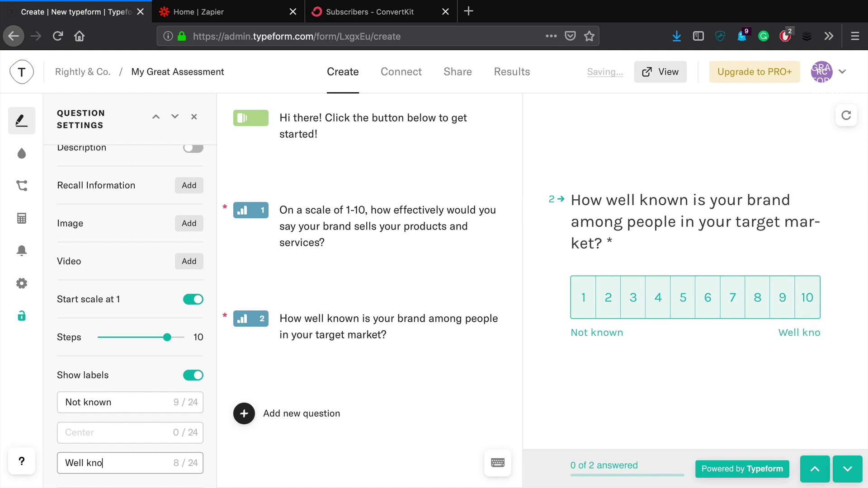
text(wn)
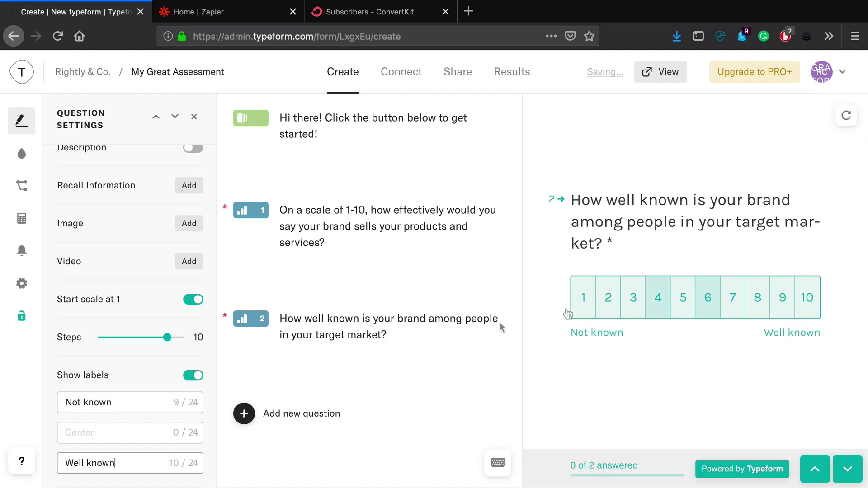
scroll(154, 312, up, 3)
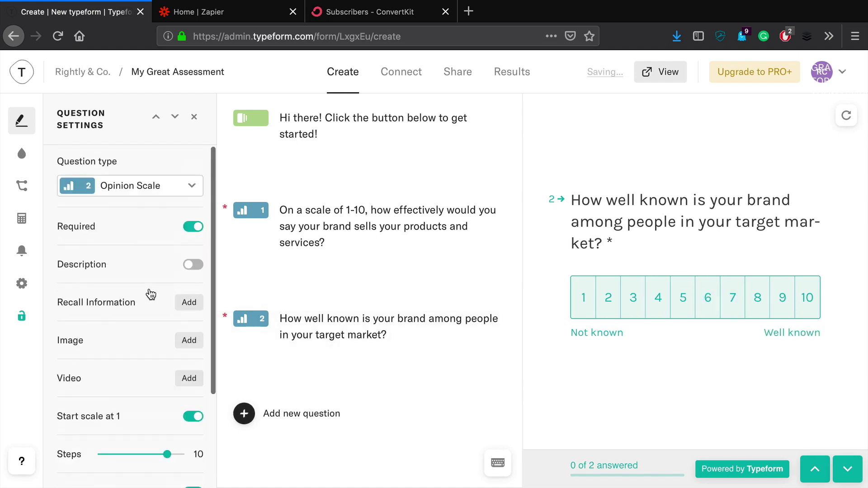
click(255, 217)
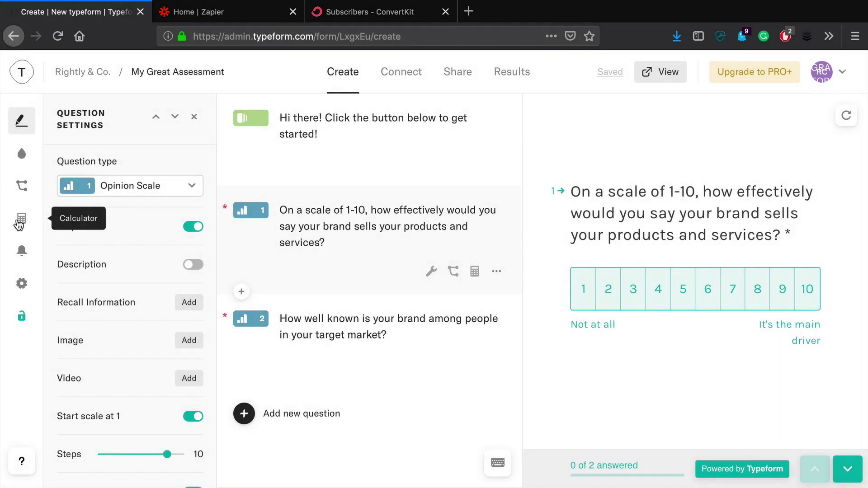
Add a calculation that adds question 1's answer to the Score.
click(19, 224)
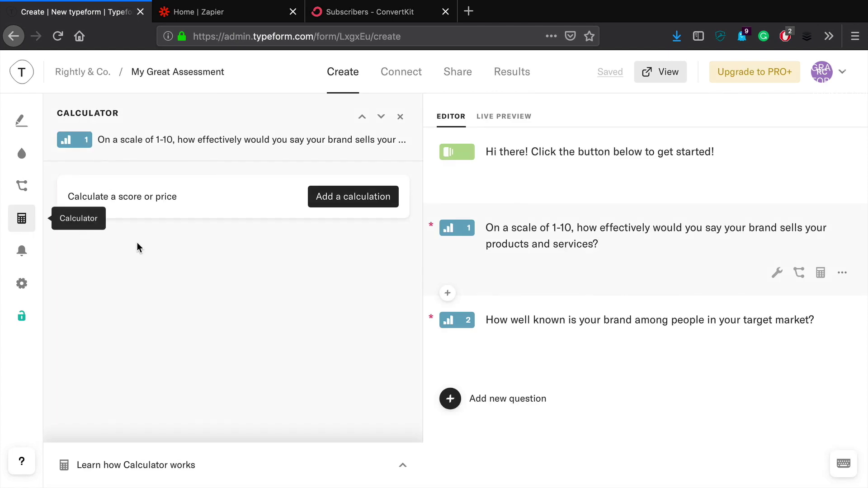
click(359, 198)
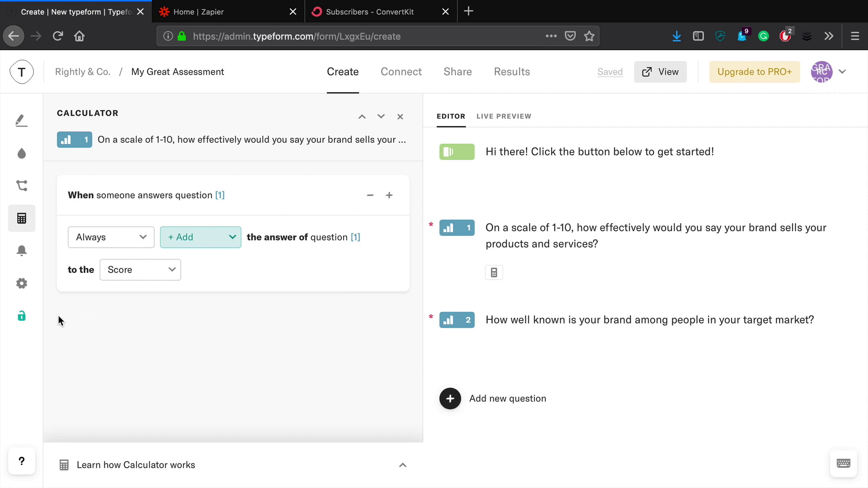
click(24, 222)
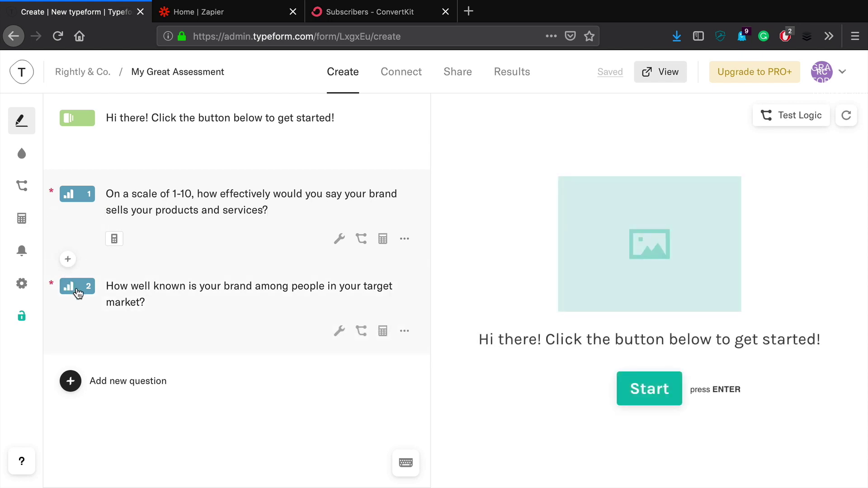
Add a calculation that adds question 2's answer to the Score.
click(78, 293)
click(27, 220)
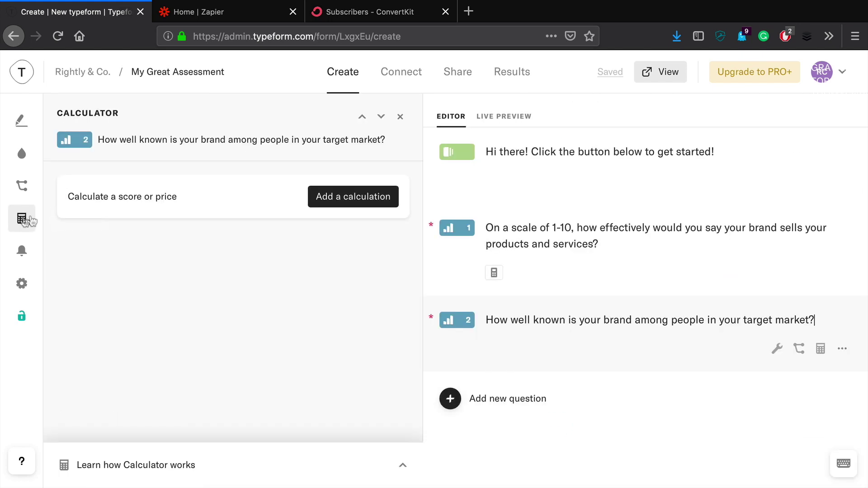
click(352, 208)
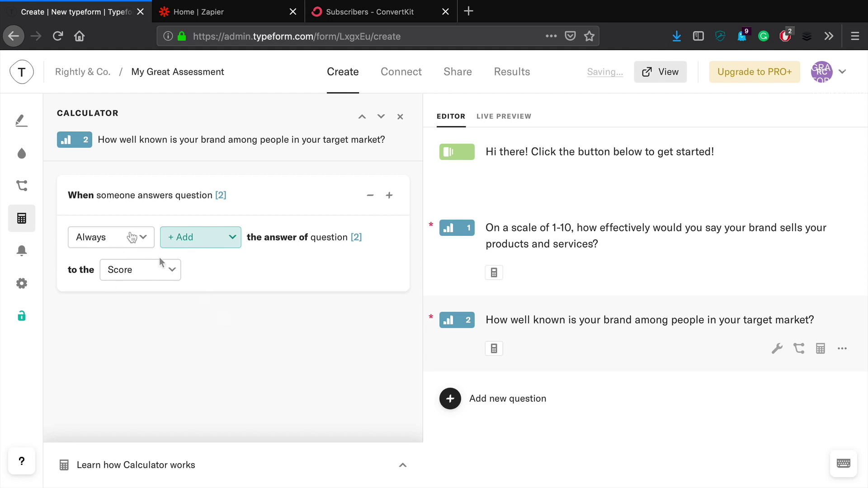
click(22, 120)
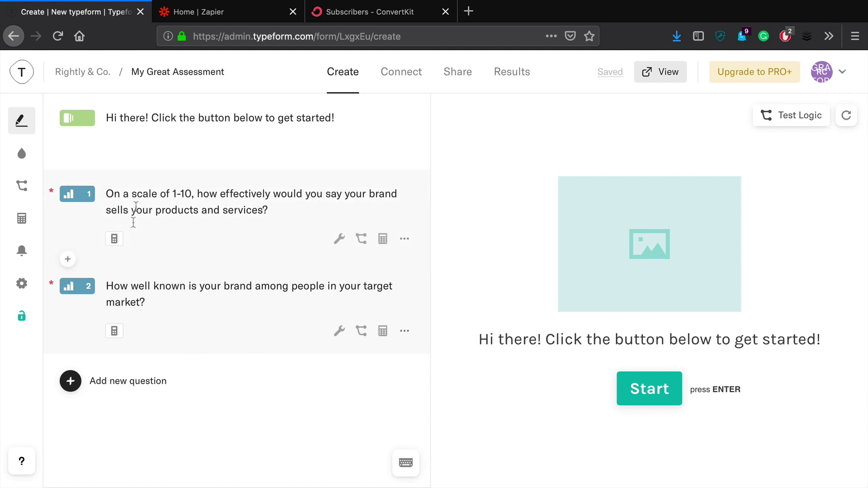
Add a required Email question 3 titled 'Where should we Email your score?'.
click(128, 385)
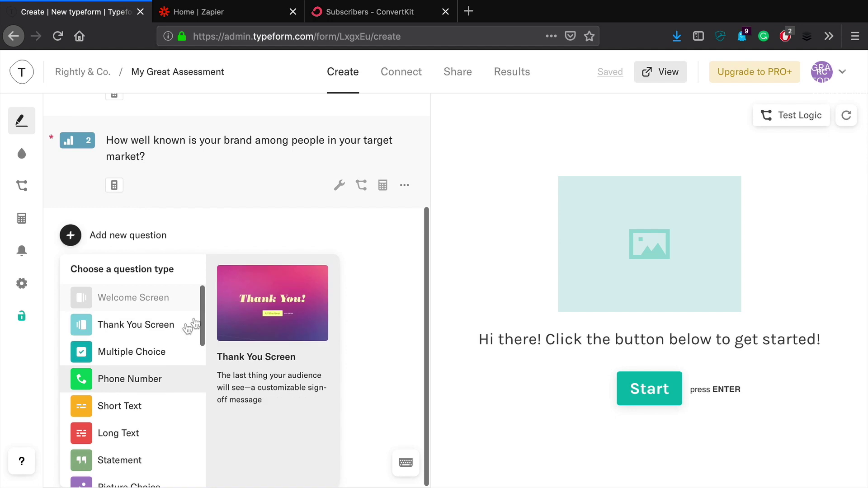
scroll(131, 362, down, 6)
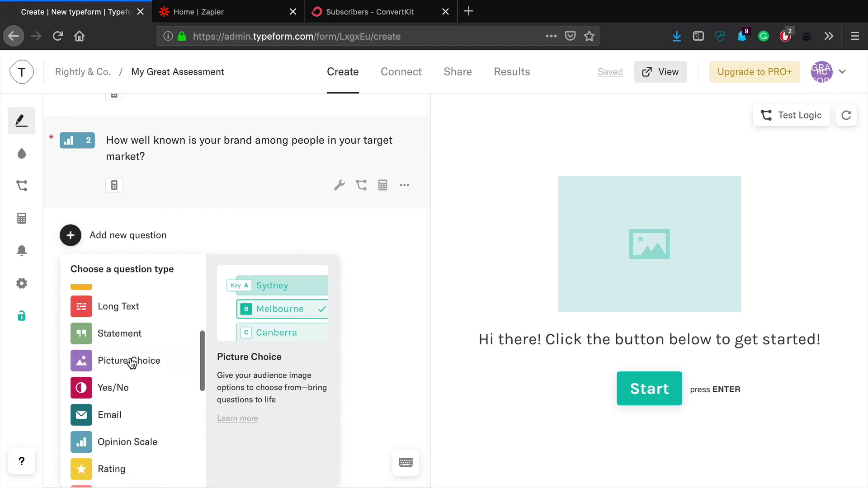
click(126, 372)
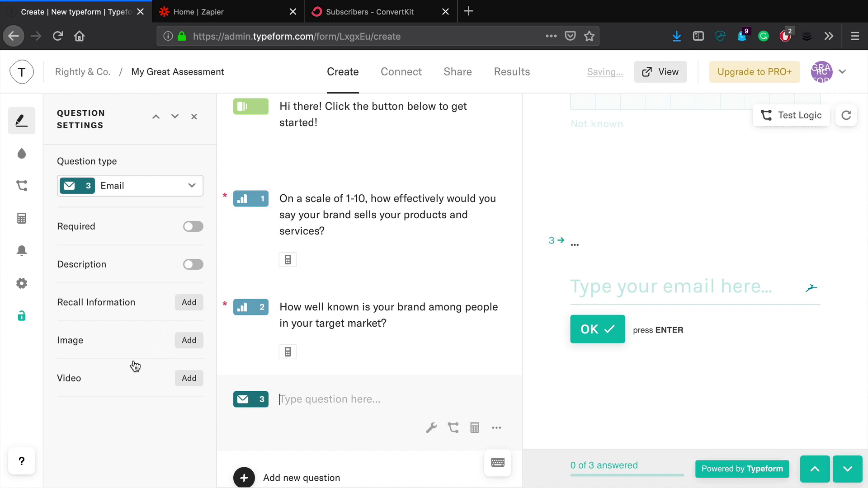
click(193, 227)
click(305, 395)
text(Where)
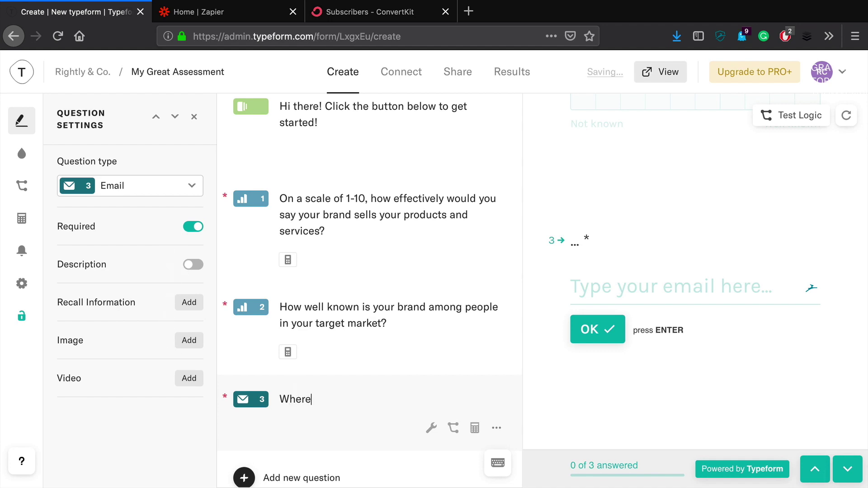
text( should we Ema)
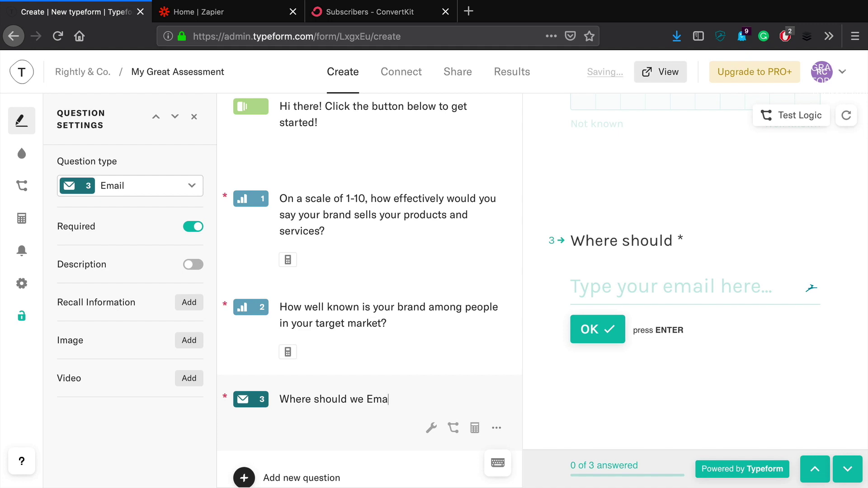
text(il your score?)
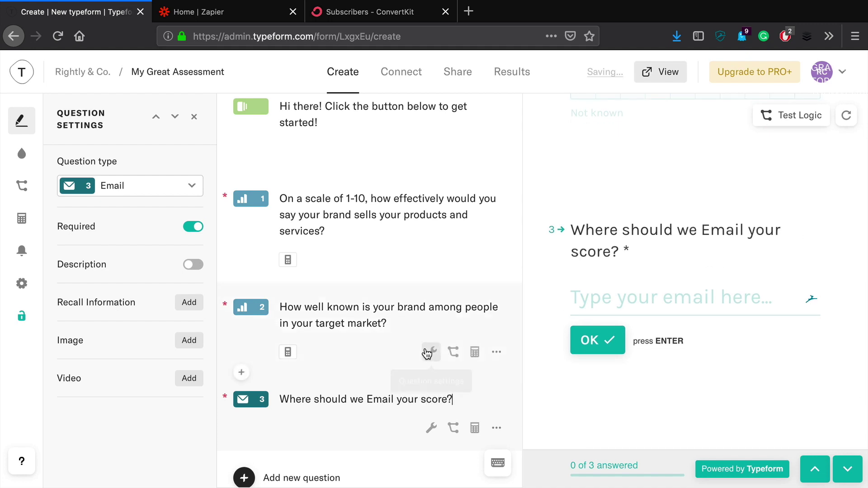
scroll(369, 363, down, 1)
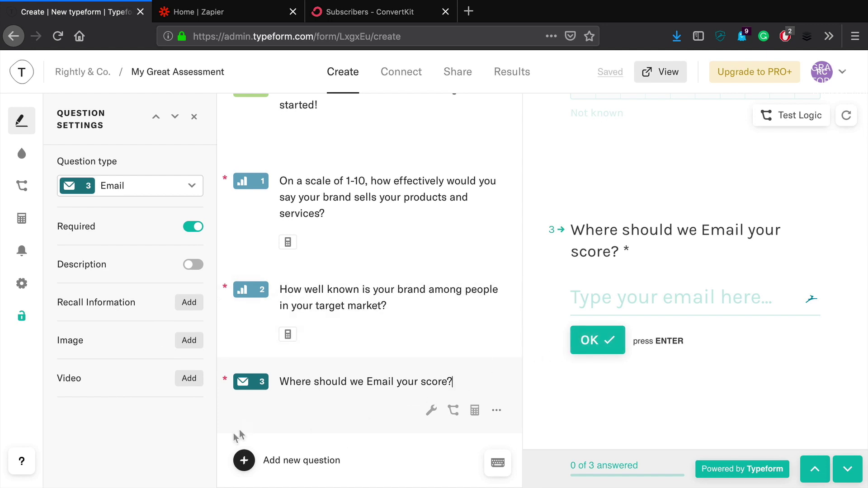
scroll(365, 232, up, 1)
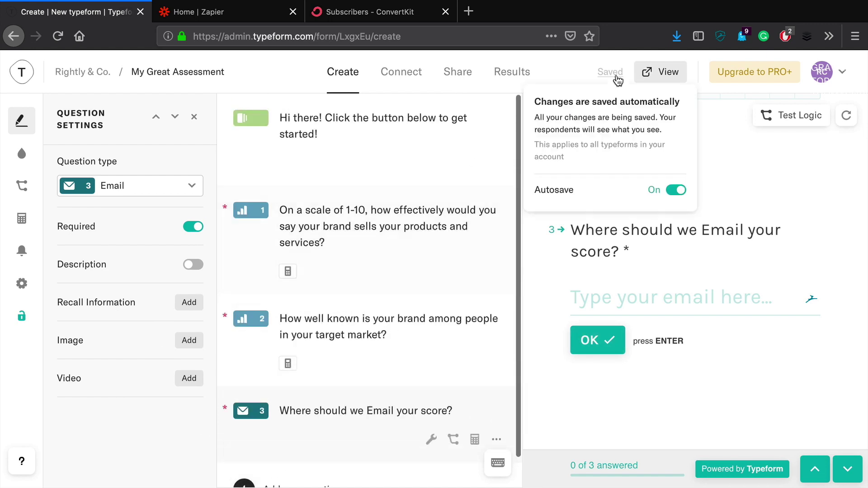
Test the live form by answering 3 and 7, then leave without submitting.
click(665, 71)
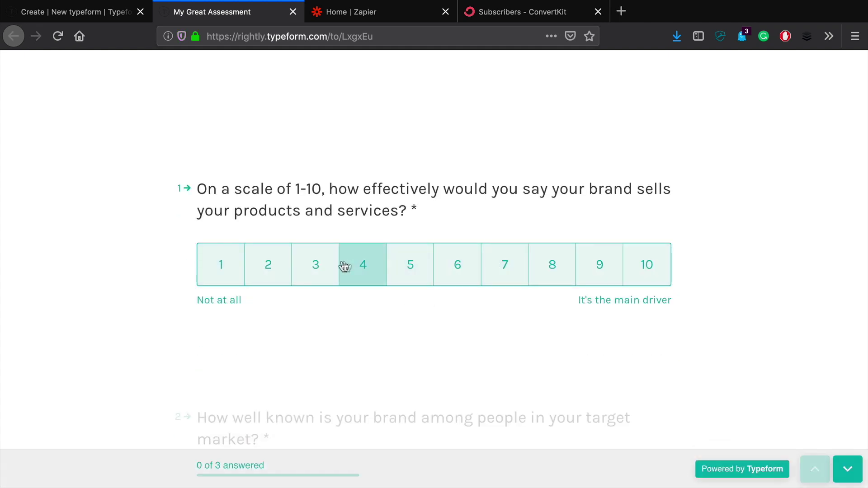
click(335, 267)
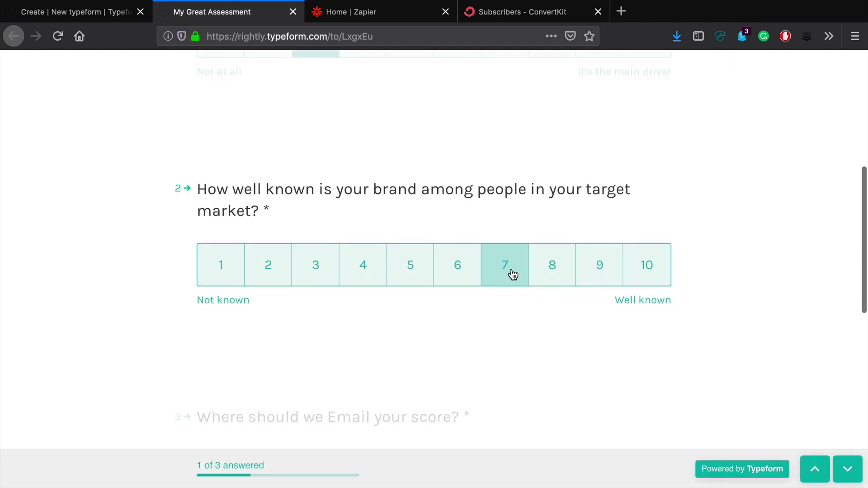
click(512, 274)
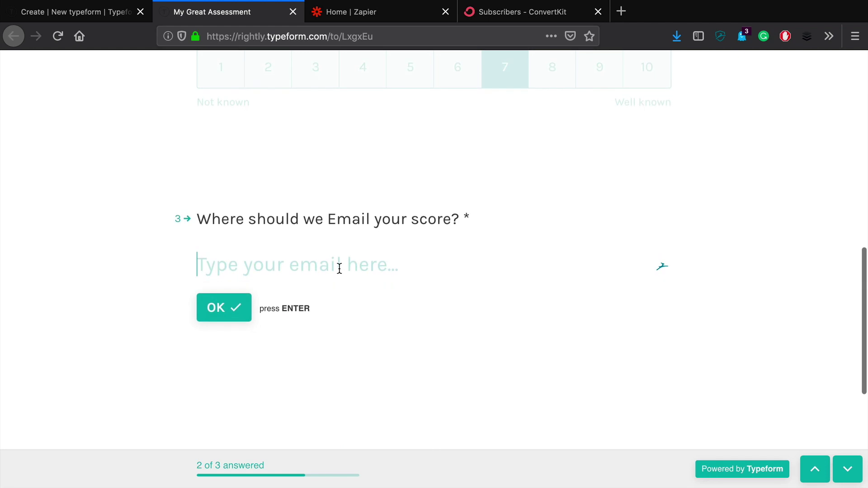
click(485, 207)
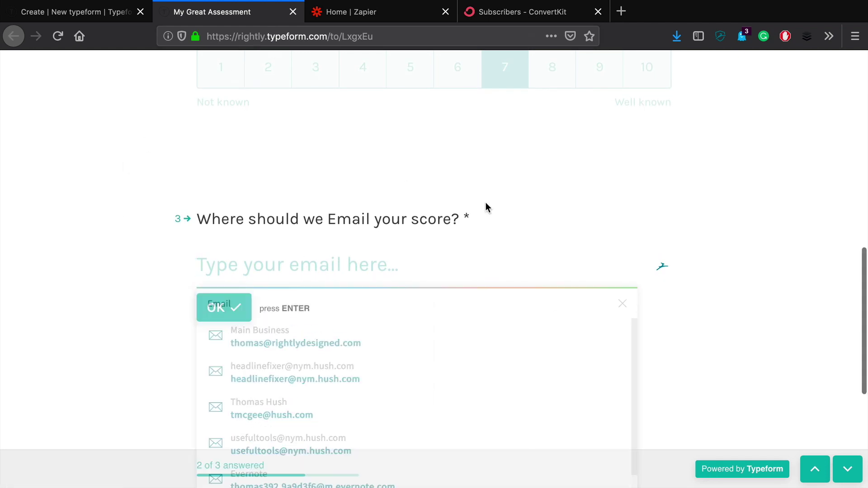
click(293, 12)
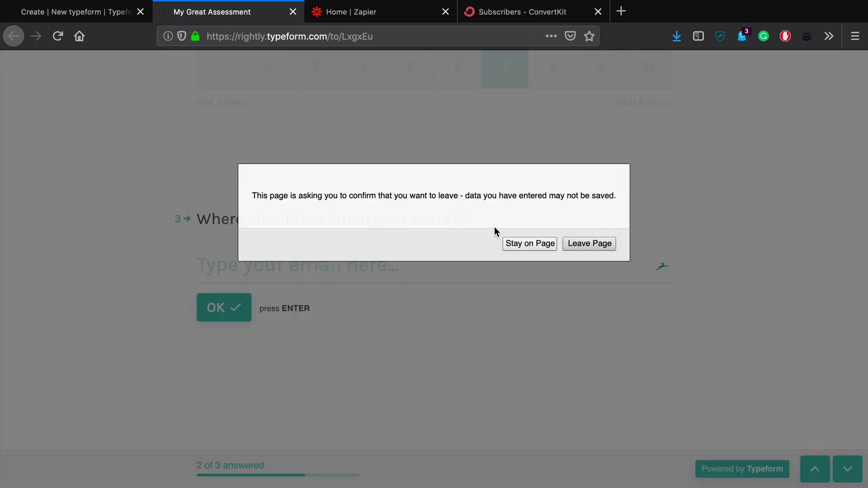
click(585, 247)
scroll(320, 294, down, 1)
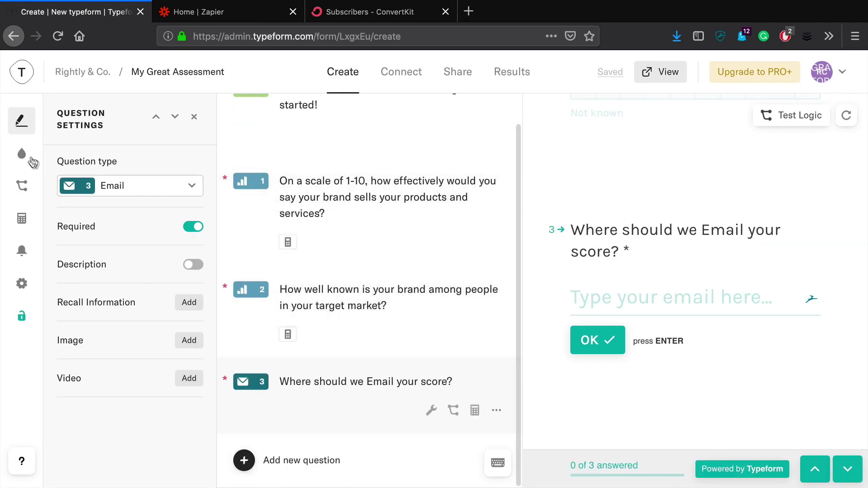
Turn on a custom email notification sent to respondents.
click(23, 253)
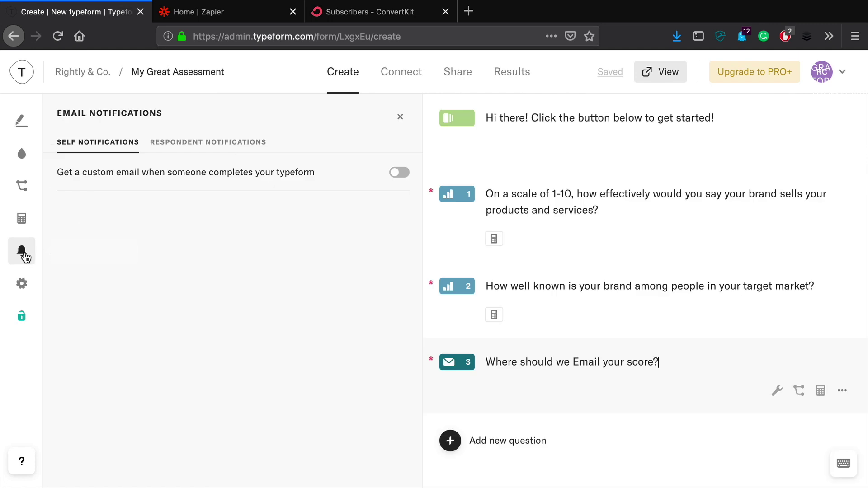
click(199, 146)
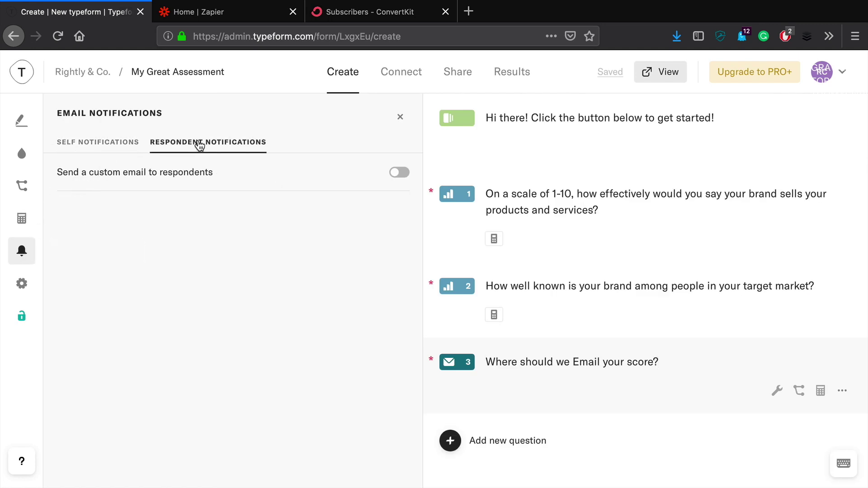
click(92, 152)
click(316, 173)
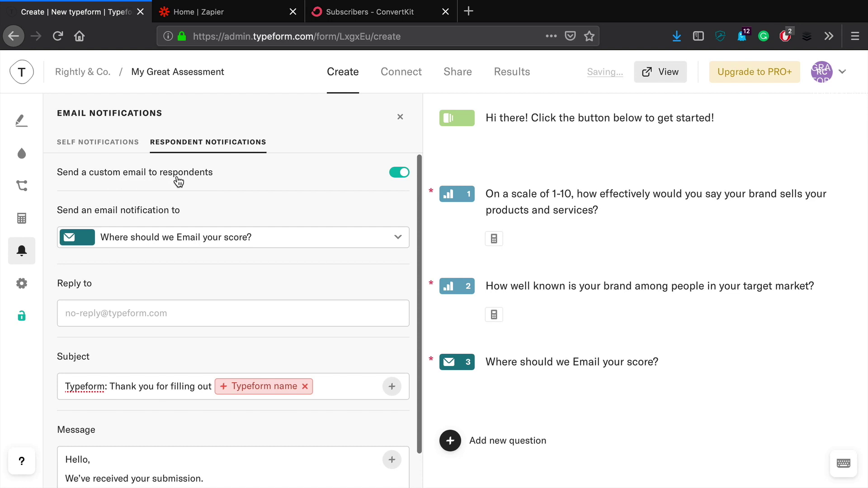
scroll(278, 281, down, 1)
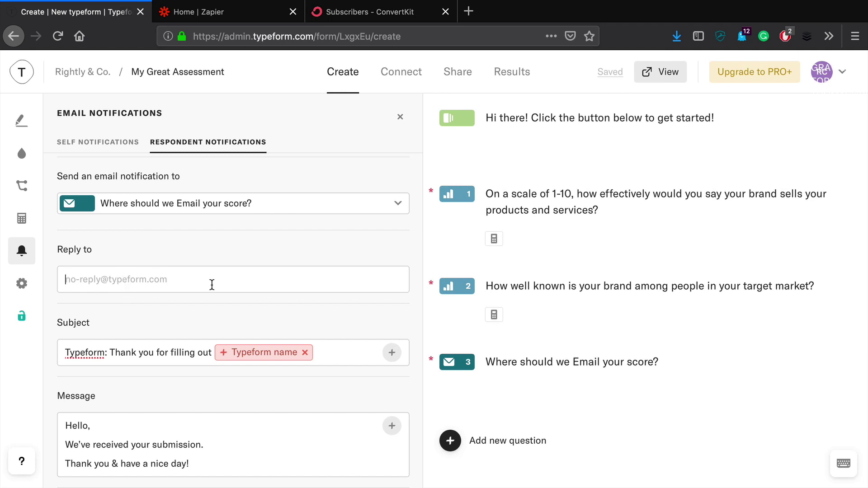
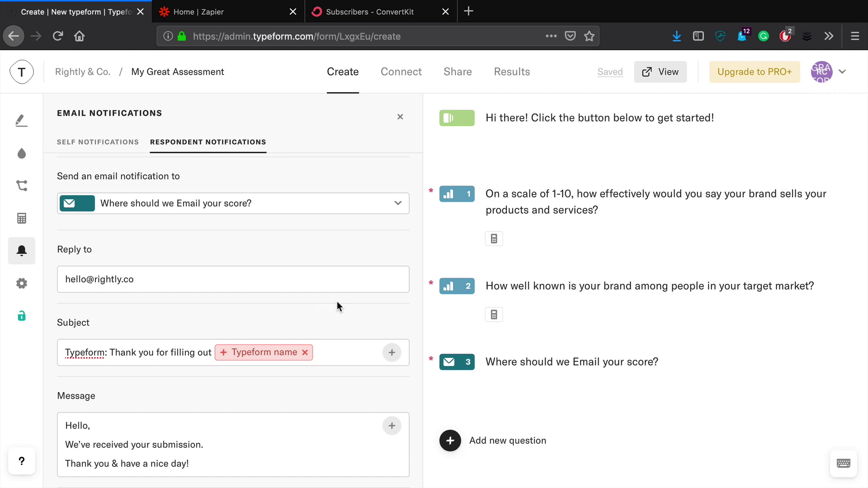
Enter a reply-to address and set the subject to 'Here's your score..'.
triple_click(334, 352)
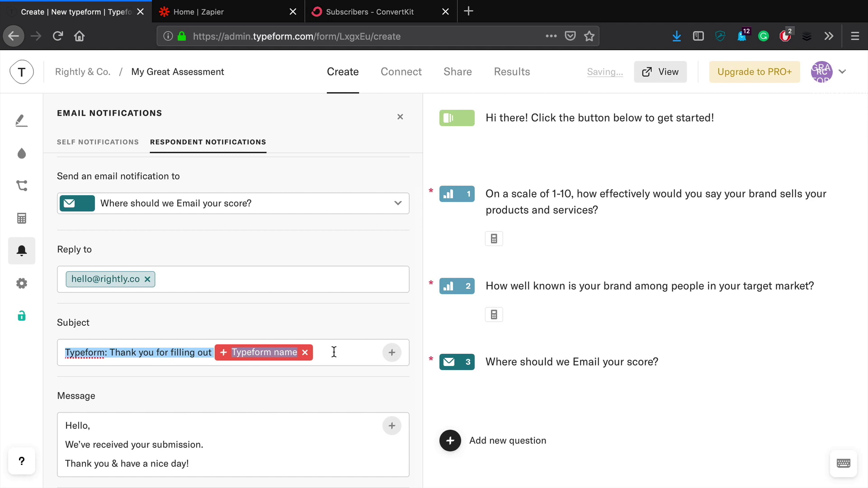
text(Hea)
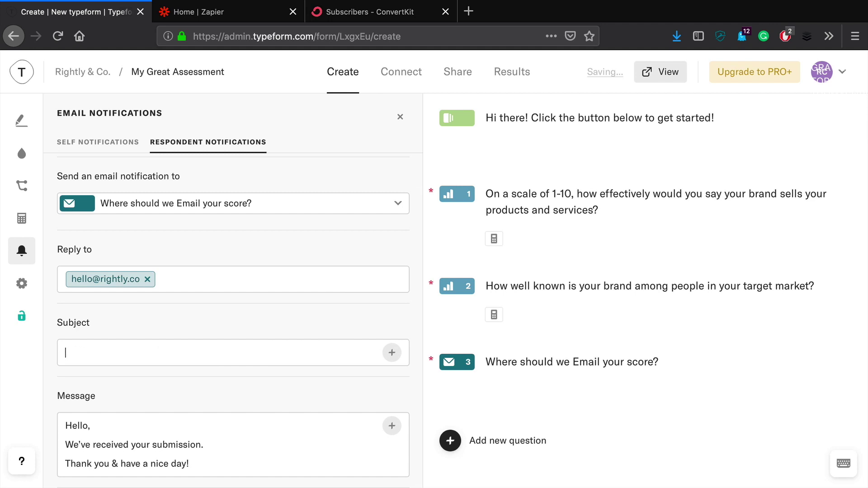
text(e's your score..)
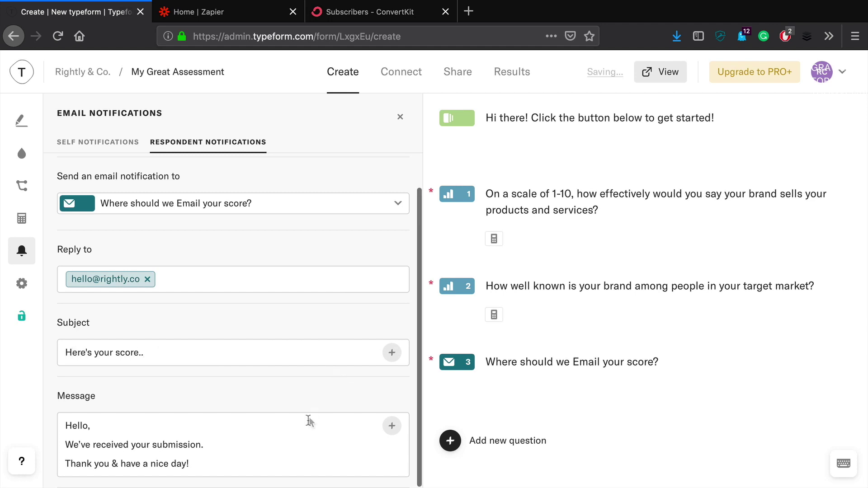
Replace the email message with text that recalls the respondent's Score.
click(304, 425)
key(ctrl+a)
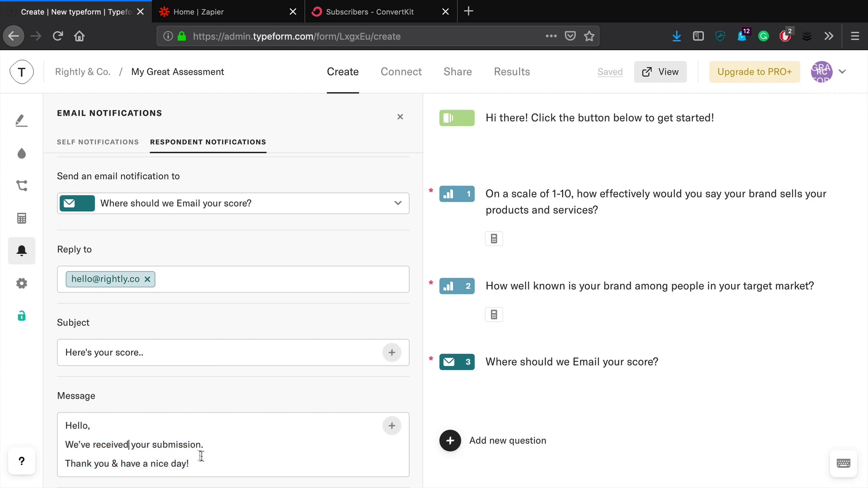
drag(199, 456, 65, 447)
text(Here's your score! »)
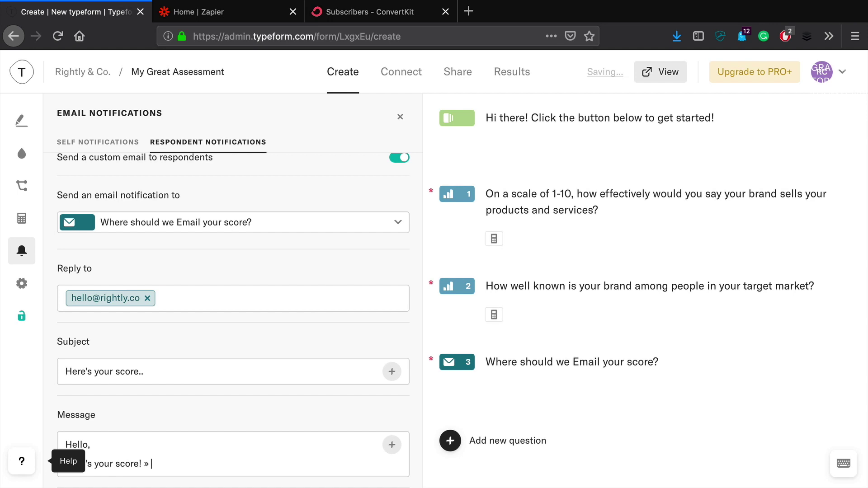
click(391, 445)
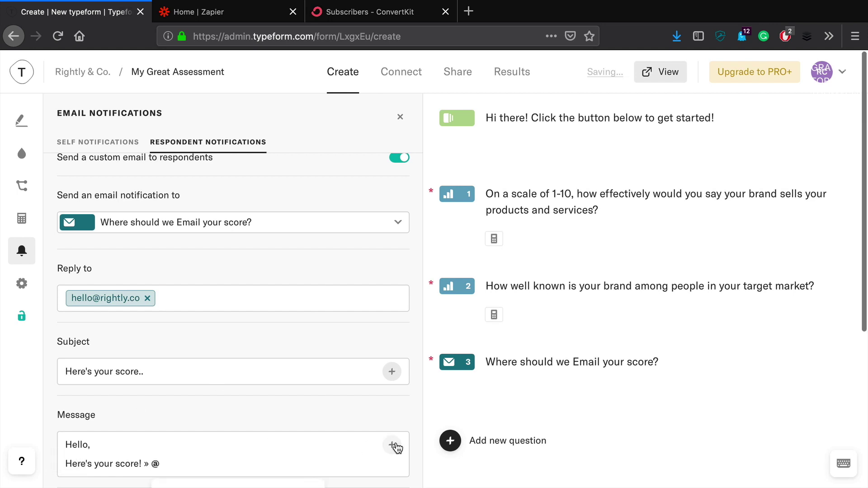
scroll(300, 392, down, 4)
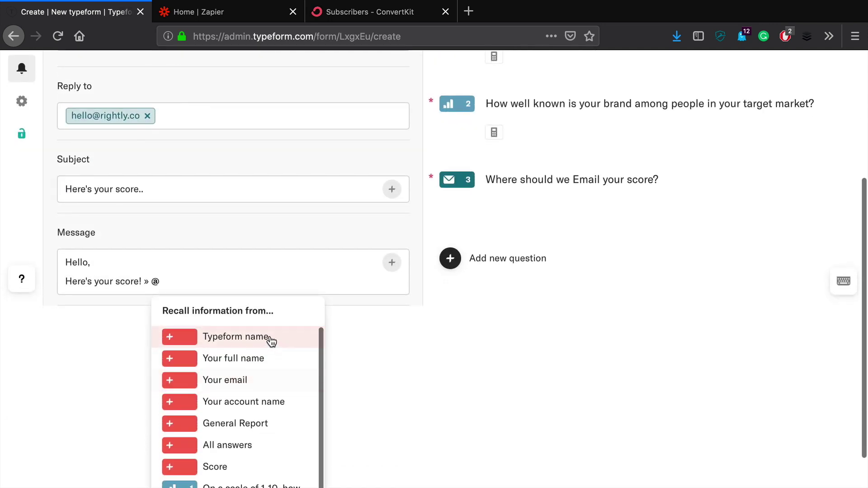
scroll(249, 424, down, 1)
click(228, 453)
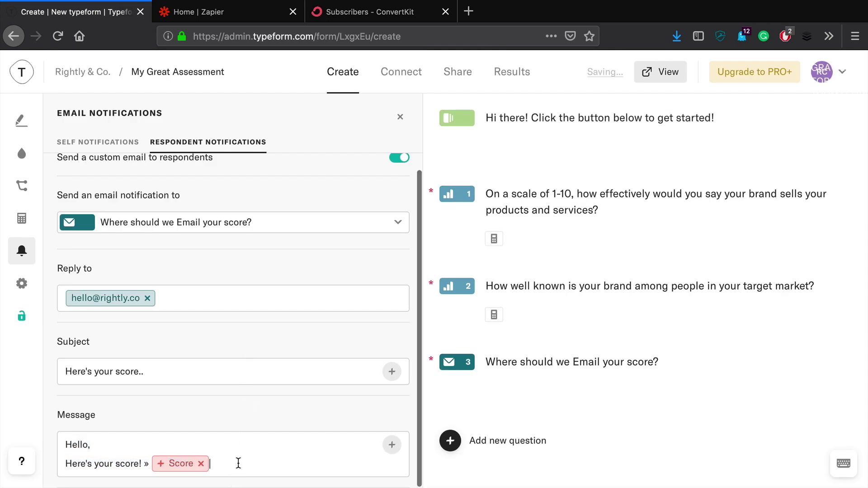
key(Return)
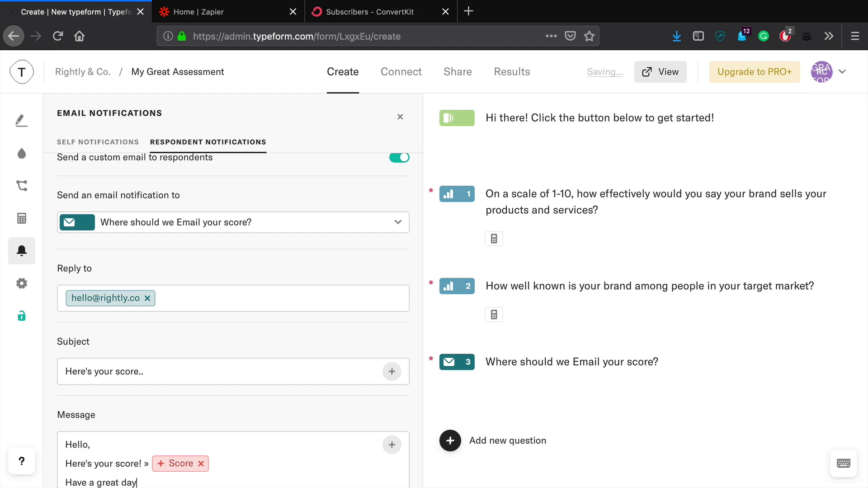
scroll(249, 422, down, 1)
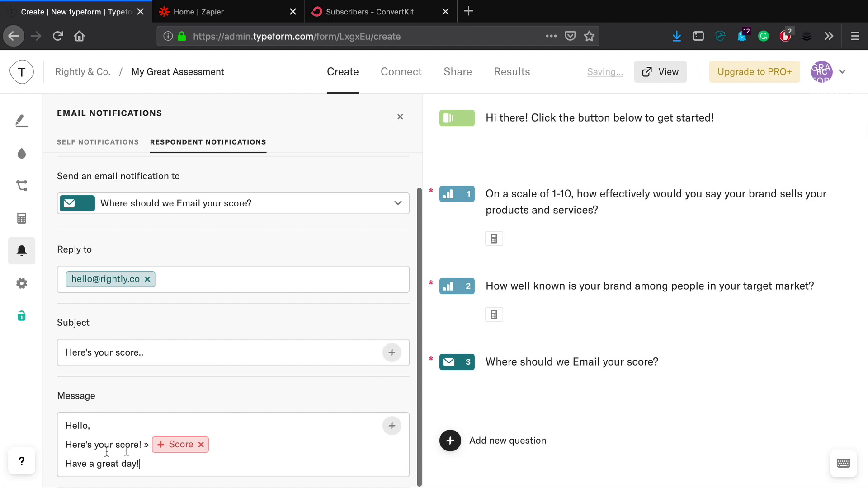
scroll(289, 329, up, 1)
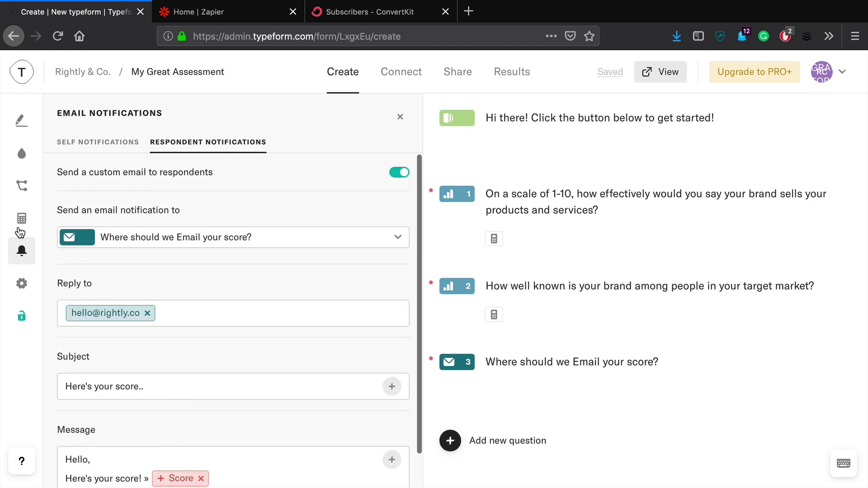
click(22, 251)
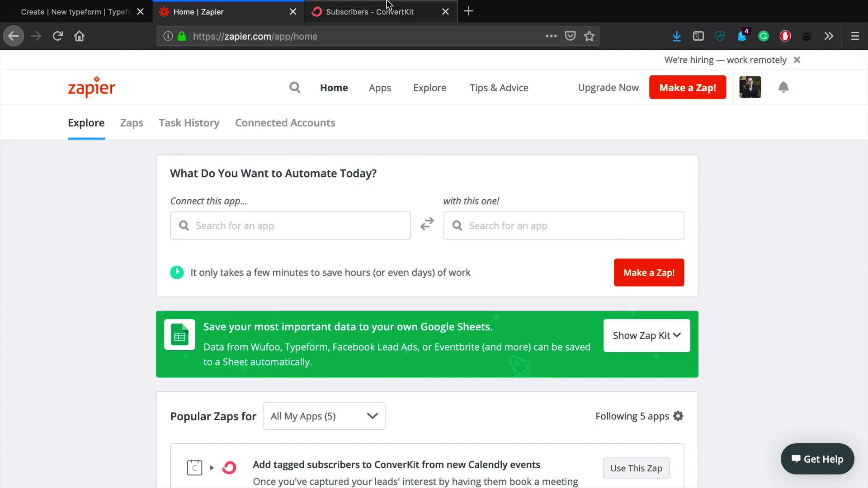
click(389, 14)
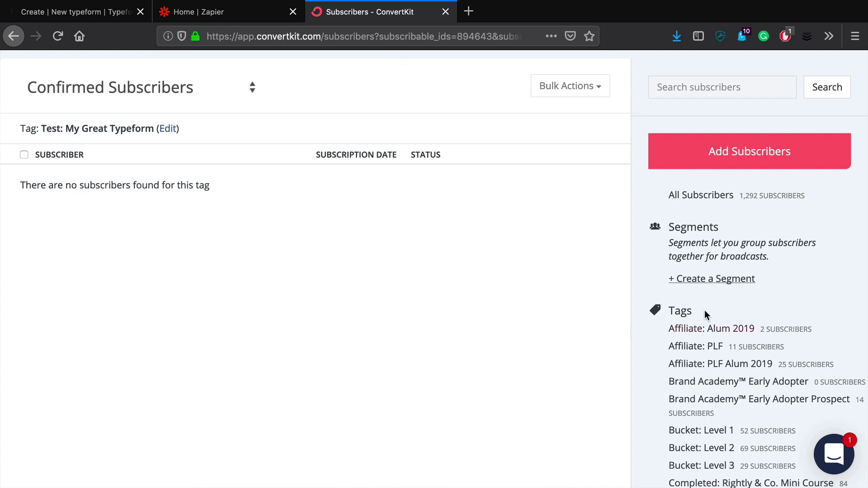
scroll(681, 312, down, 3)
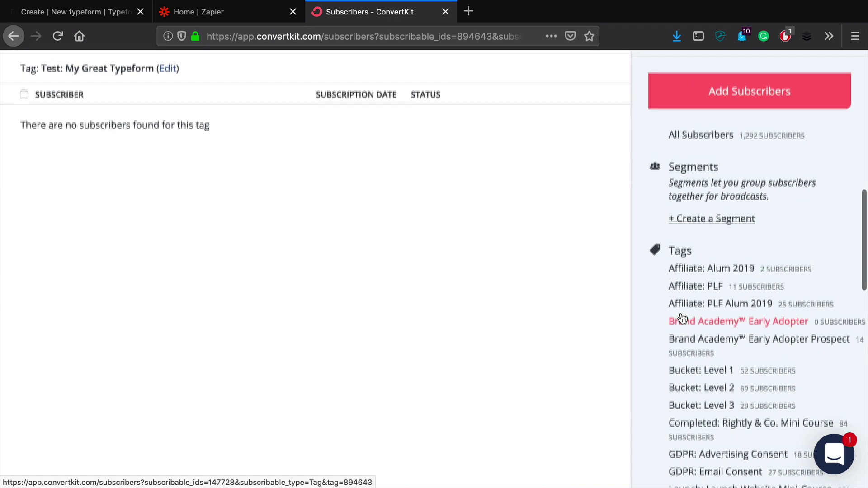
scroll(657, 316, up, 2)
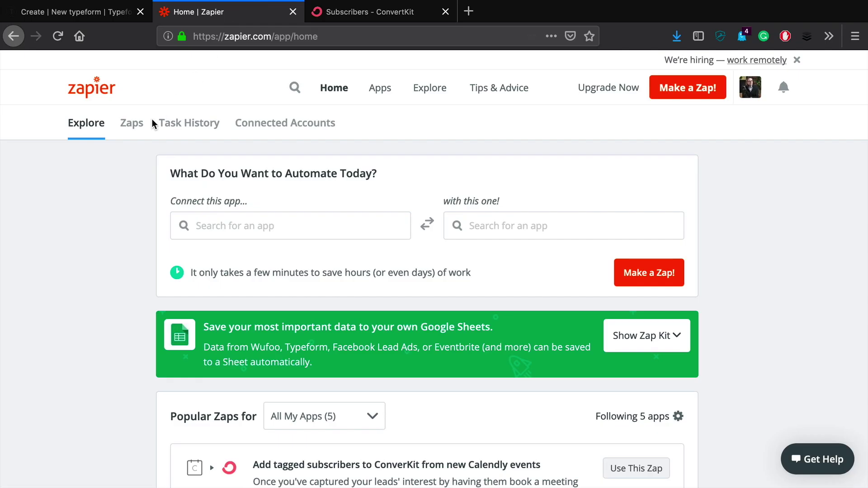
Choose Typeform and ConvertKit as the two apps for a new zap.
scroll(105, 239, down, 1)
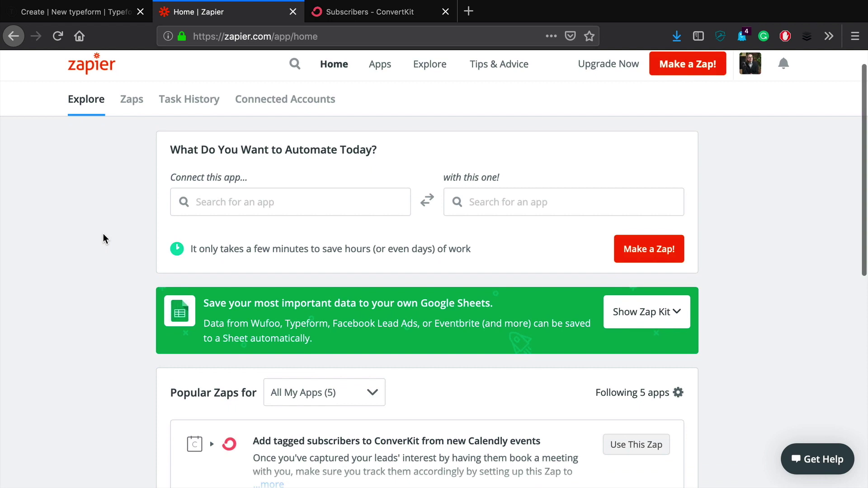
scroll(106, 238, up, 1)
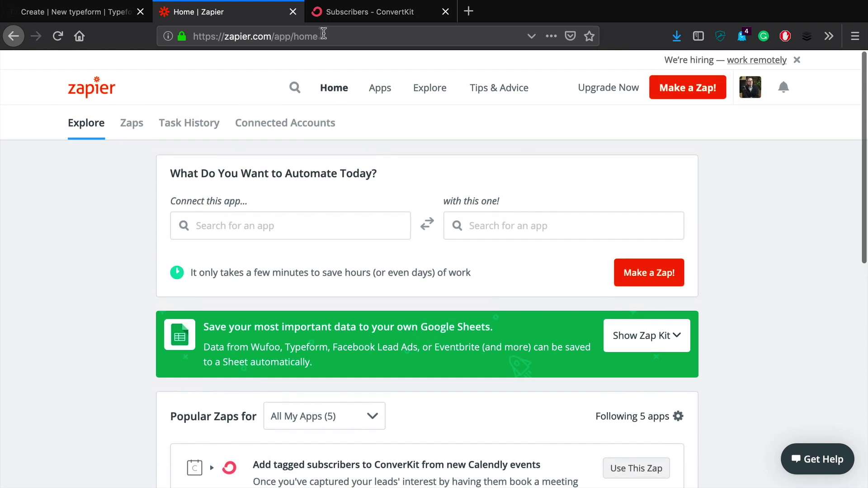
click(324, 33)
click(103, 215)
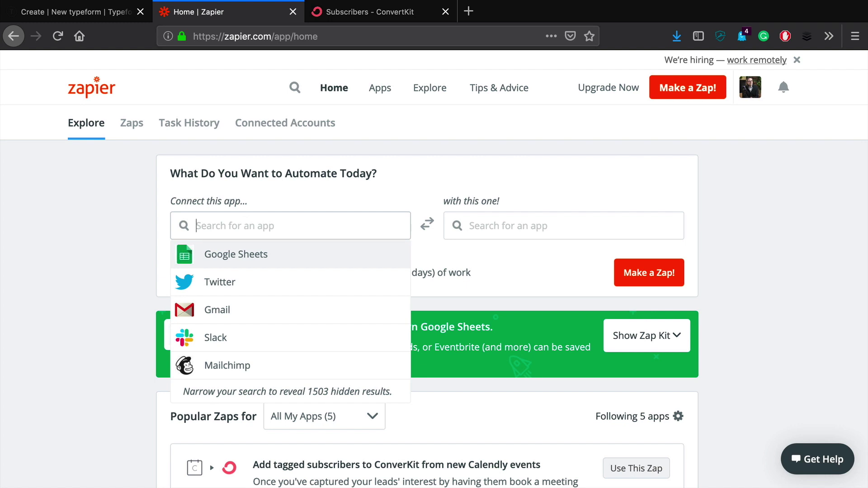
text(typefor)
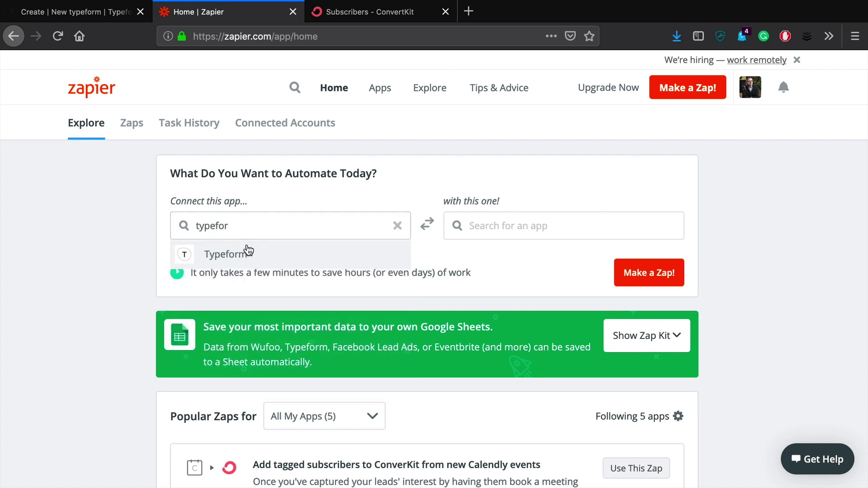
click(248, 252)
click(473, 227)
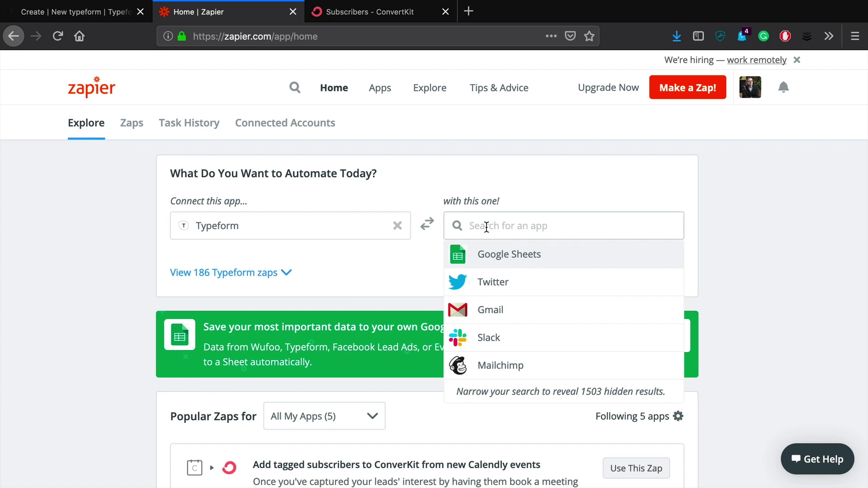
text(con)
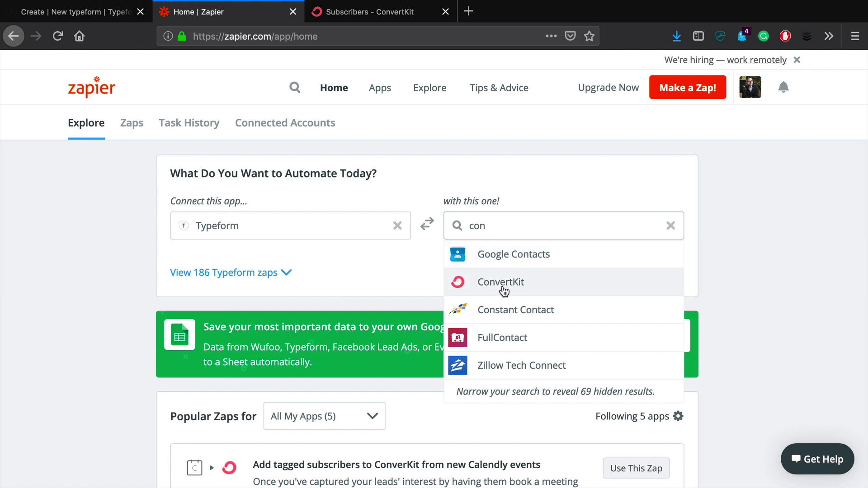
click(501, 284)
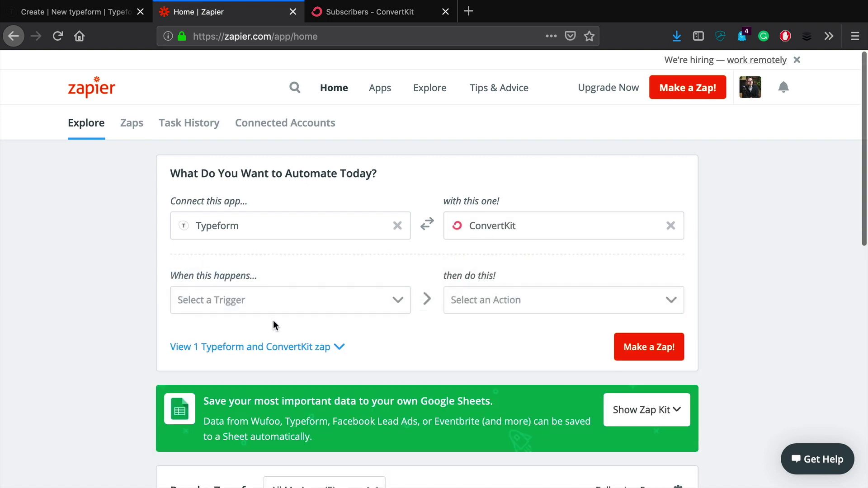
Set New Entry as the trigger and Add Tag to Subscriber as the action.
click(273, 300)
click(229, 333)
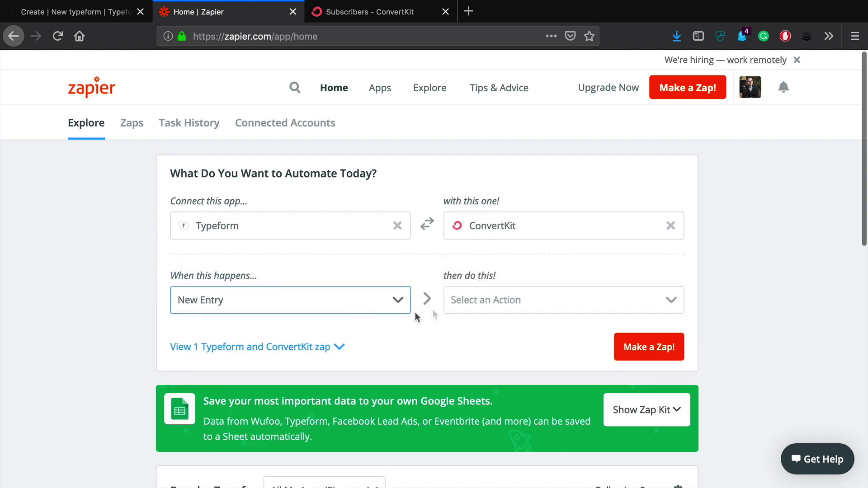
click(536, 306)
scroll(531, 289, down, 3)
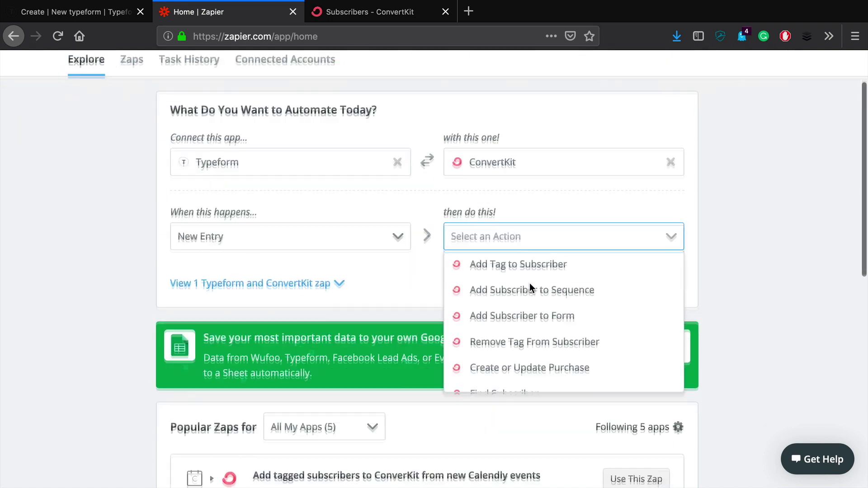
click(536, 244)
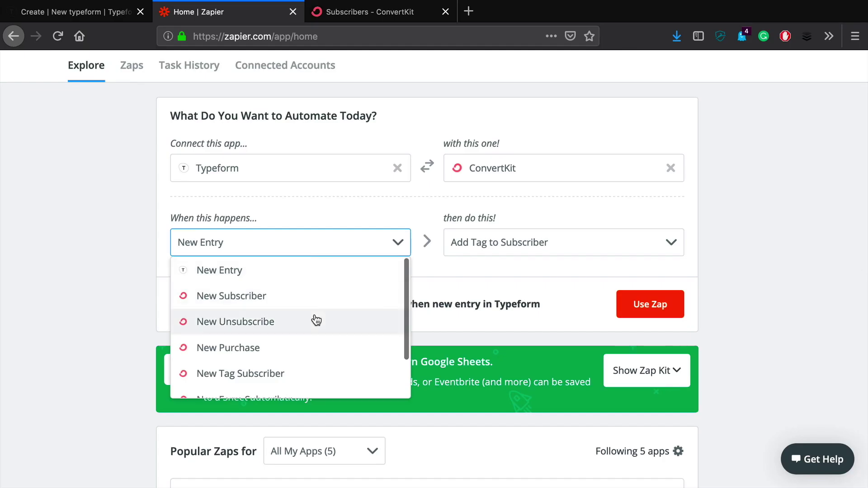
scroll(316, 320, down, 1)
scroll(312, 317, up, 2)
click(275, 269)
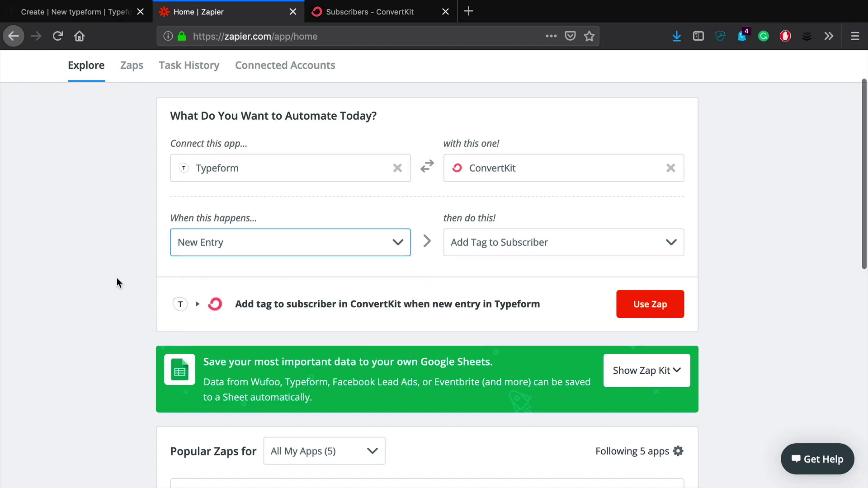
Start the zap and test and save the connected Typeform account.
click(653, 312)
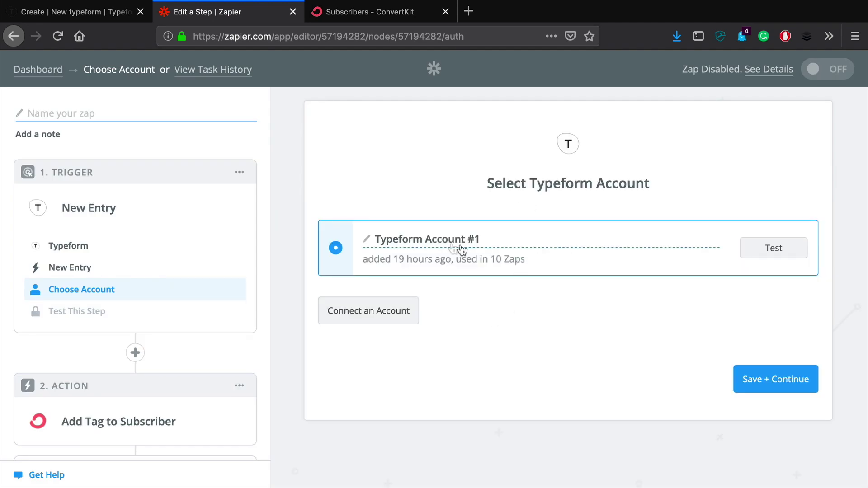
click(771, 249)
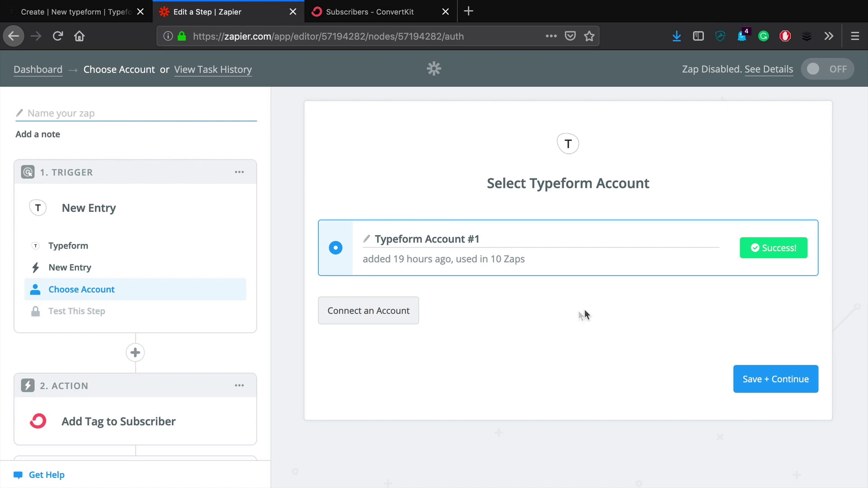
click(771, 379)
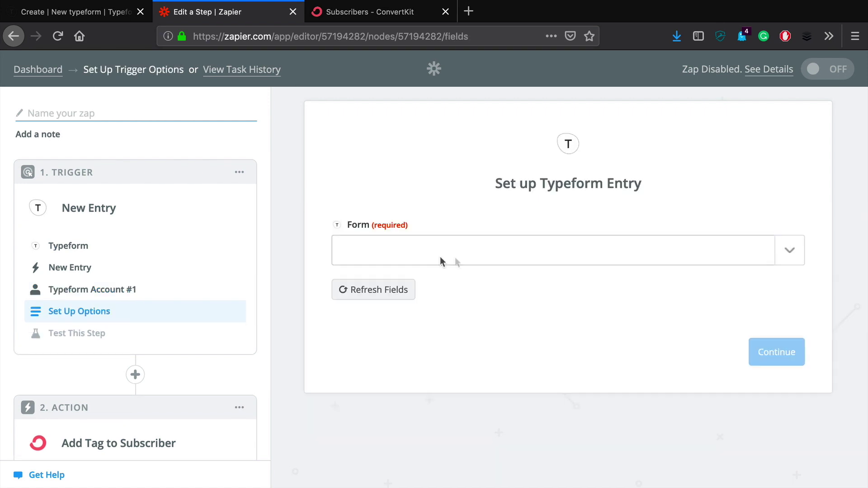
Set the trigger form to My Great Assessment and accept sample Entry A.
click(784, 257)
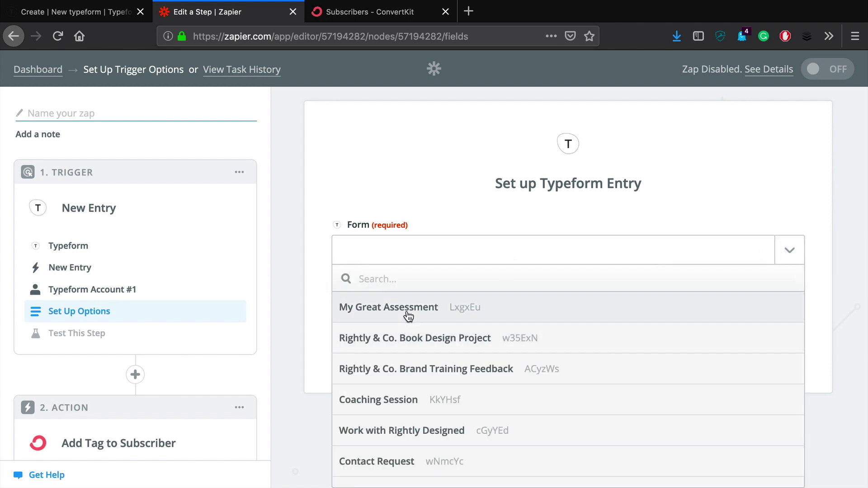
click(407, 253)
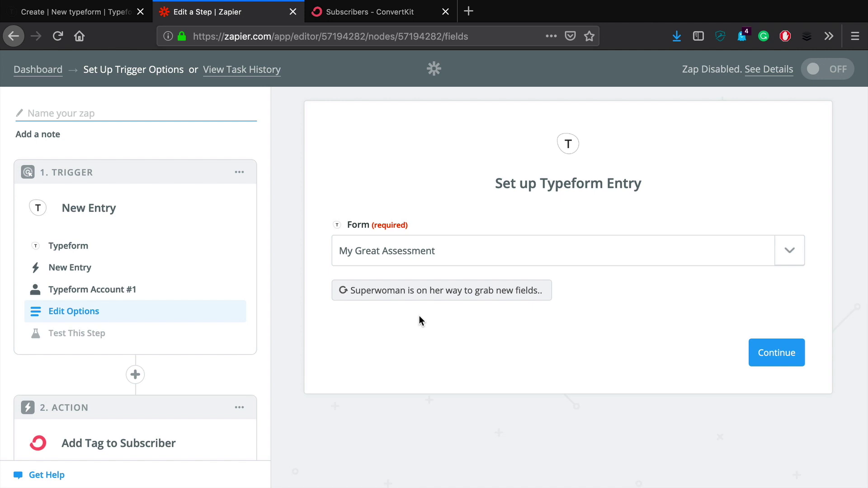
click(793, 357)
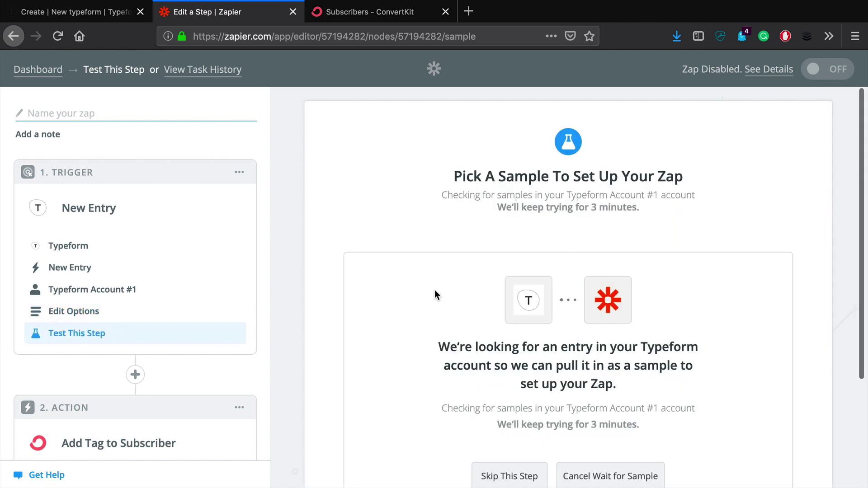
click(783, 280)
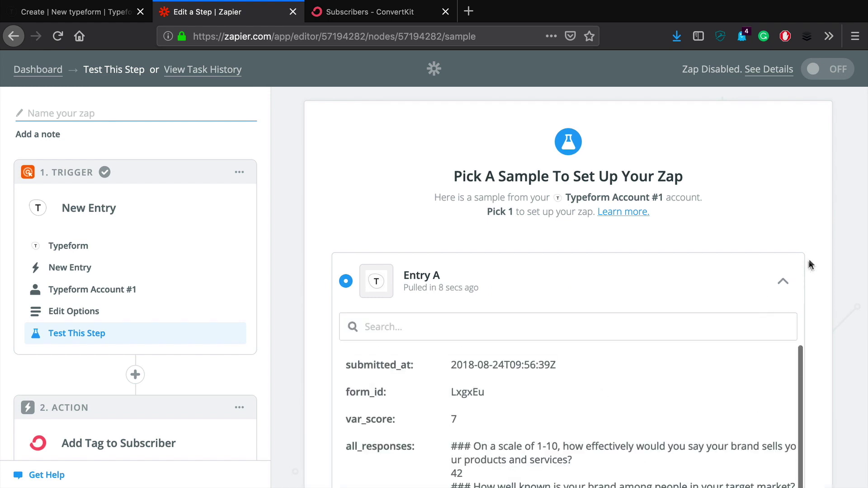
click(782, 280)
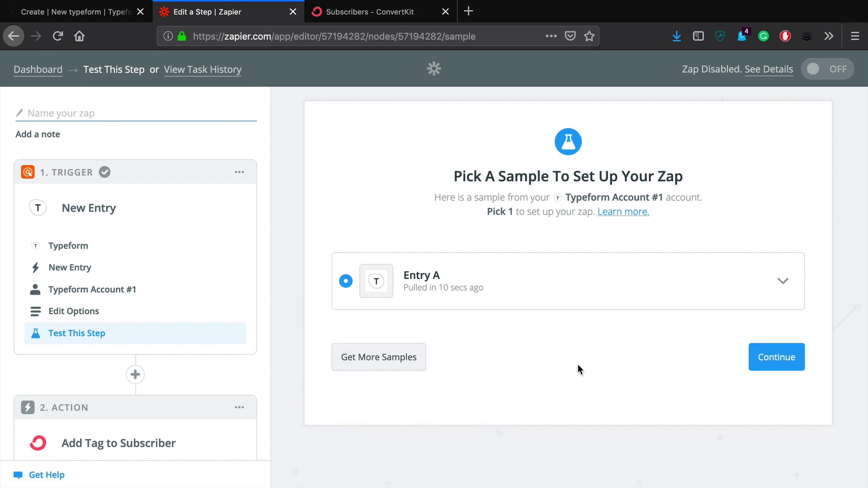
click(773, 360)
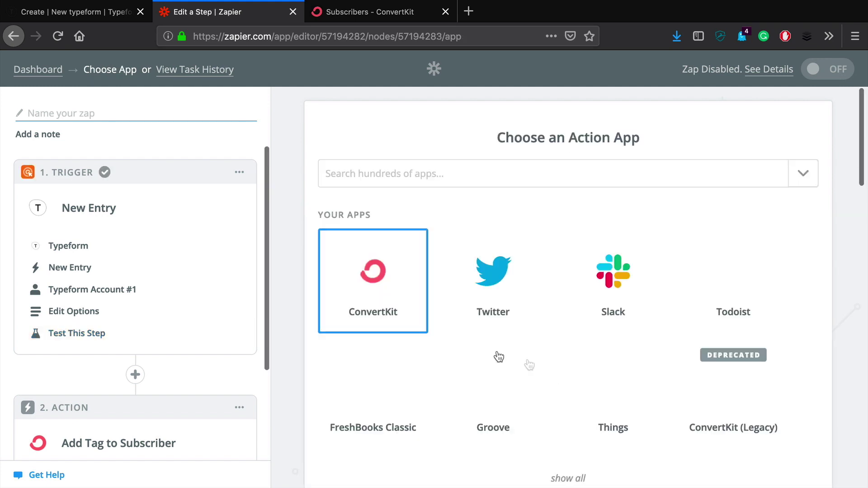
Use ConvertKit's Add Tag to Subscriber action and successfully test the ConvertKit account.
scroll(421, 267, down, 3)
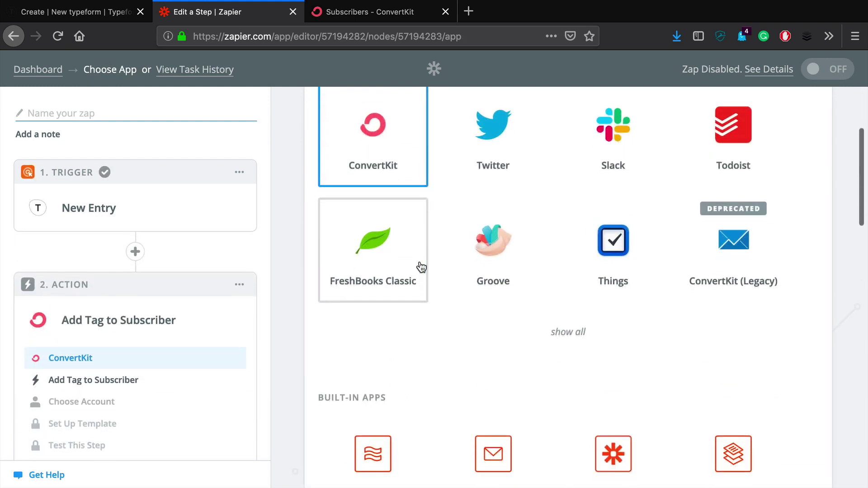
scroll(421, 268, up, 3)
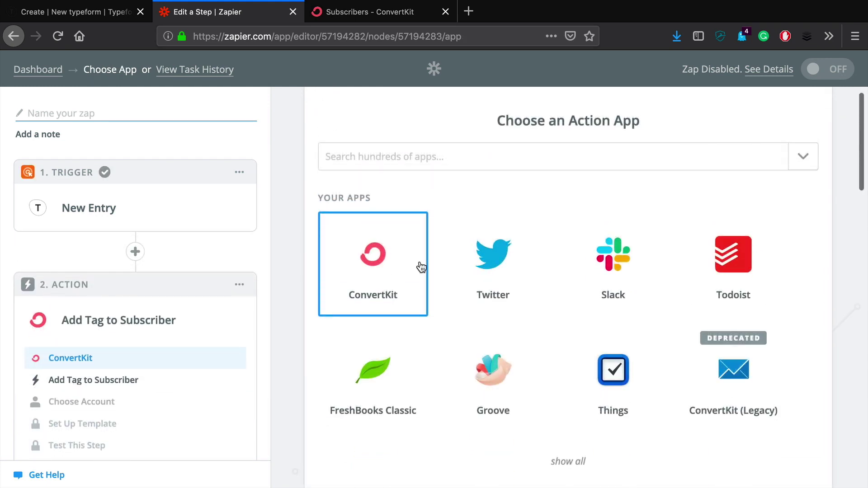
click(369, 282)
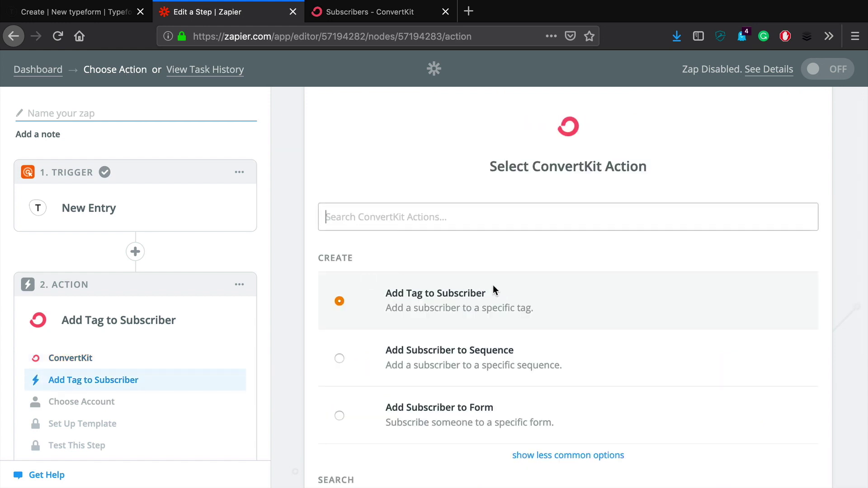
scroll(492, 284, down, 1)
scroll(498, 235, down, 2)
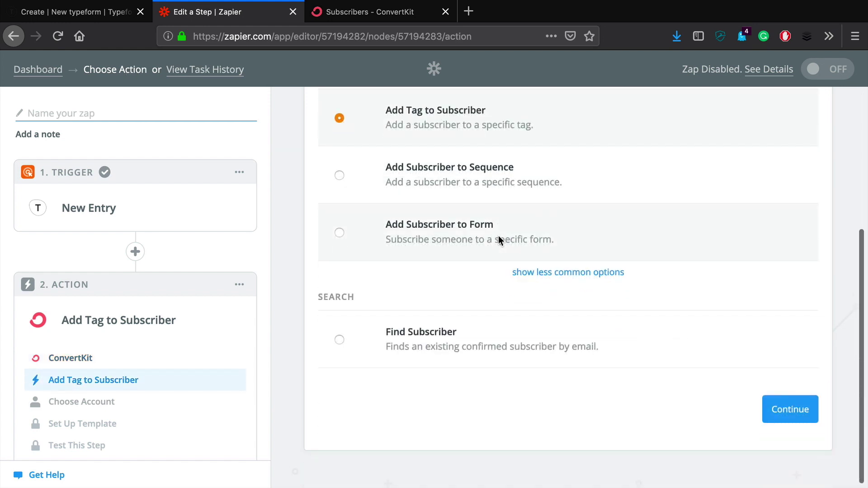
scroll(791, 415, up, 3)
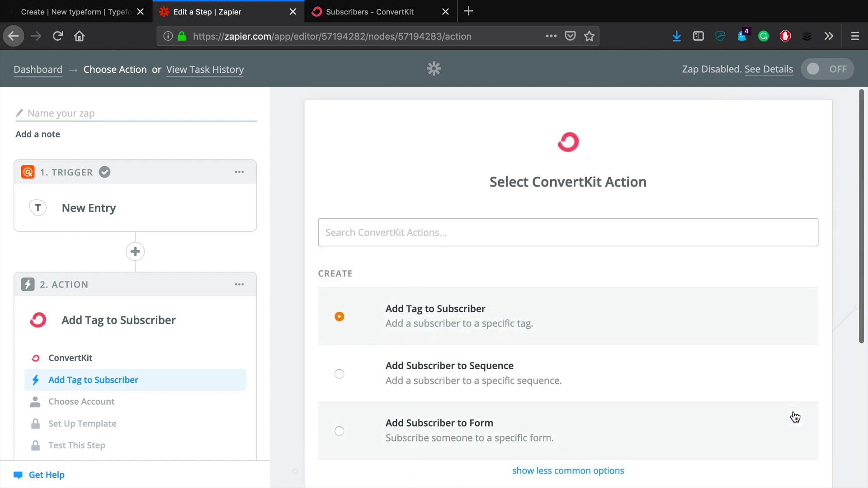
scroll(741, 416, down, 3)
click(795, 421)
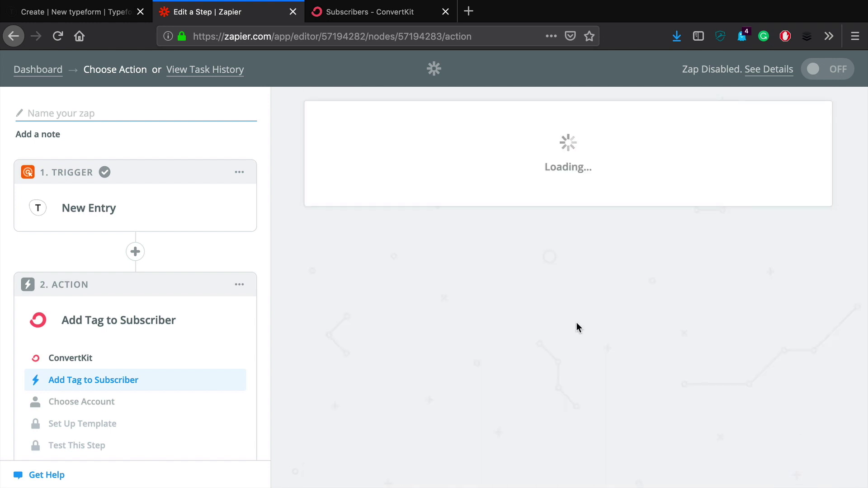
click(773, 253)
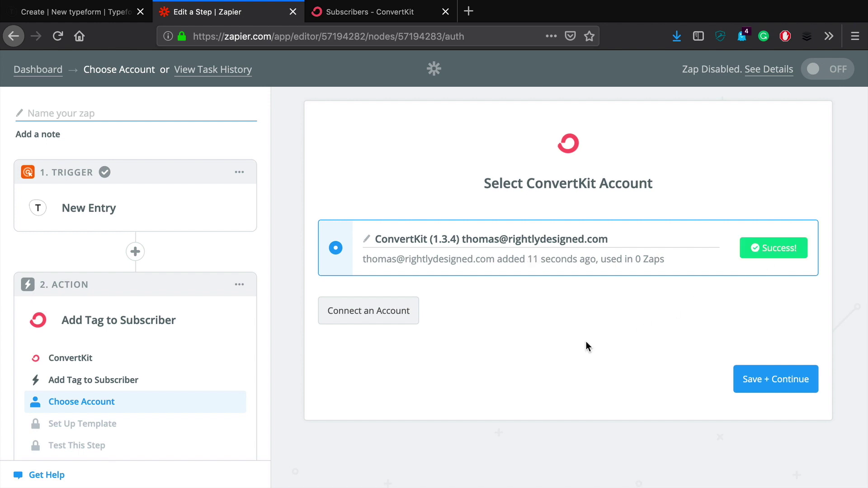
click(774, 380)
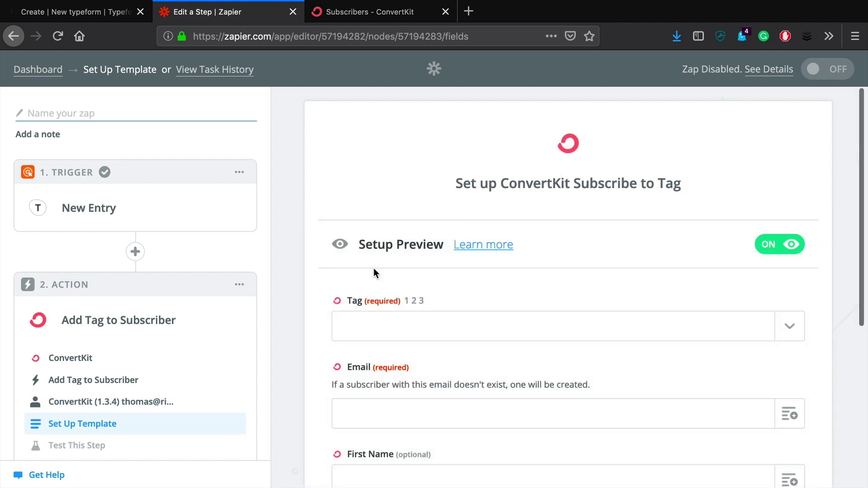
Choose the Test: My Great Typeform tag for the ConvertKit action.
scroll(374, 269, down, 2)
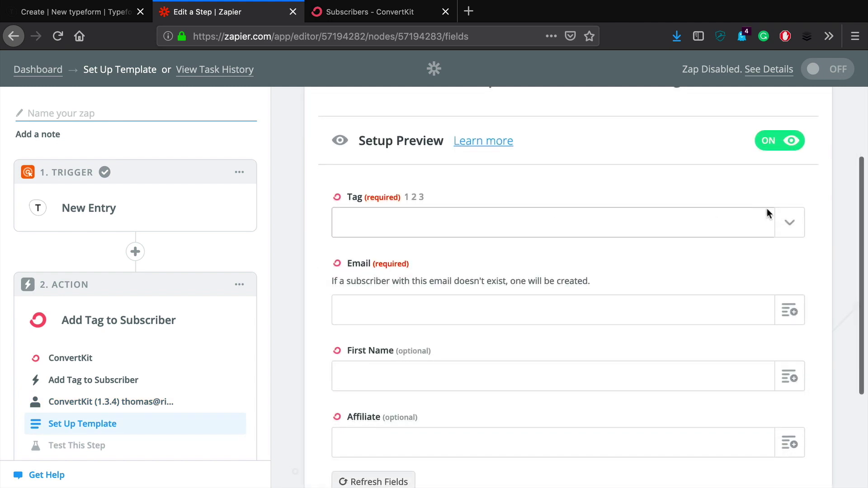
click(792, 223)
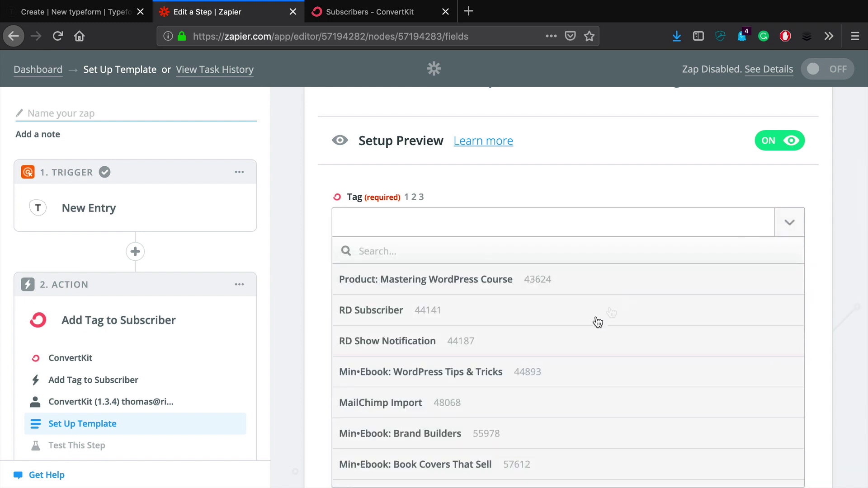
scroll(563, 351, down, 20)
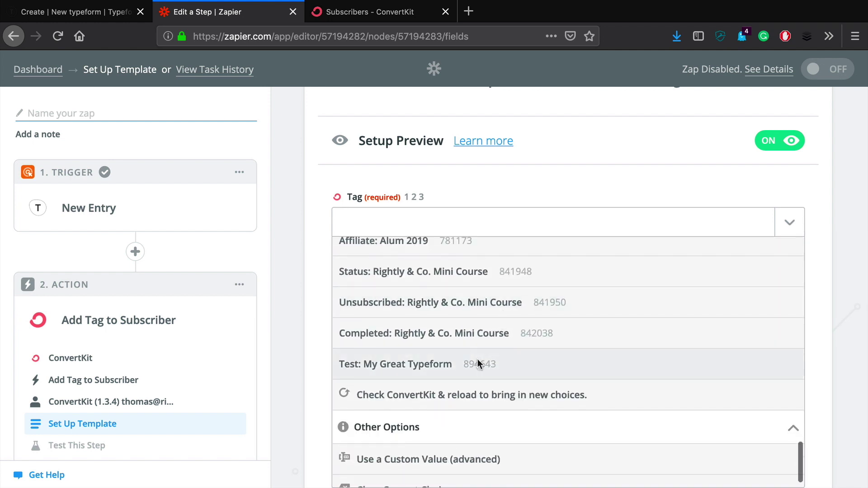
click(477, 359)
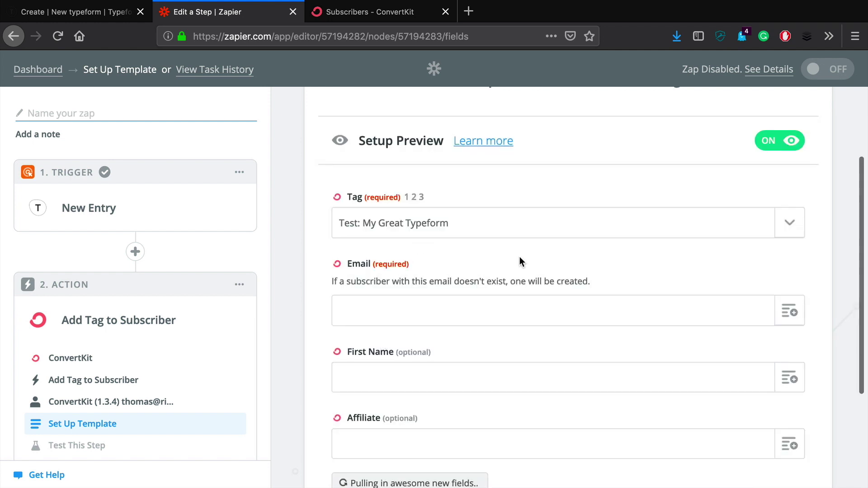
Map the Email field to the respondent's Step 1 email answer and continue to testing.
scroll(519, 257, down, 2)
click(799, 251)
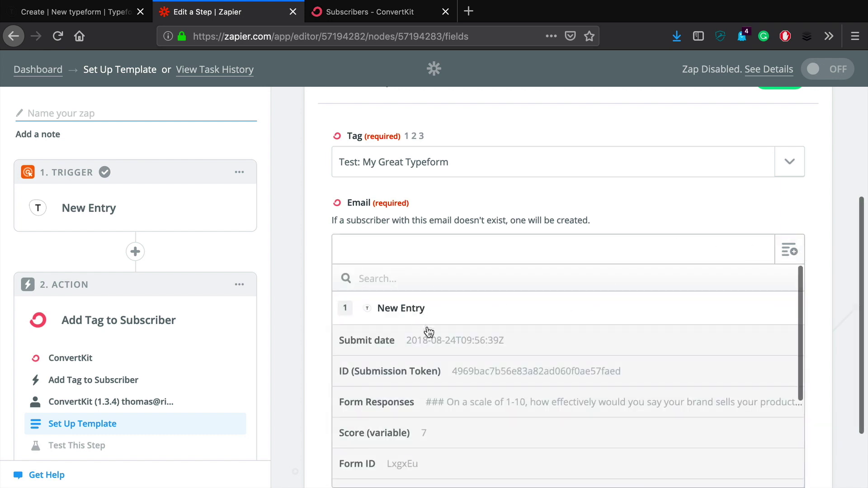
scroll(438, 363, down, 3)
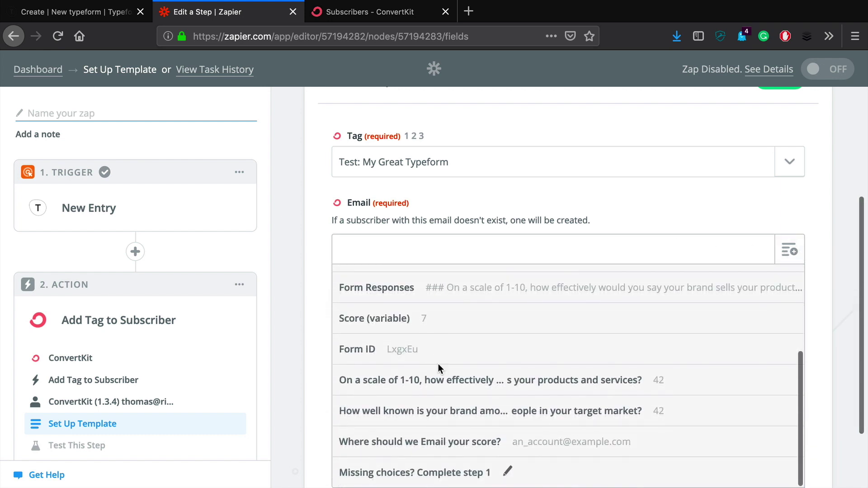
scroll(437, 363, up, 3)
scroll(485, 401, down, 2)
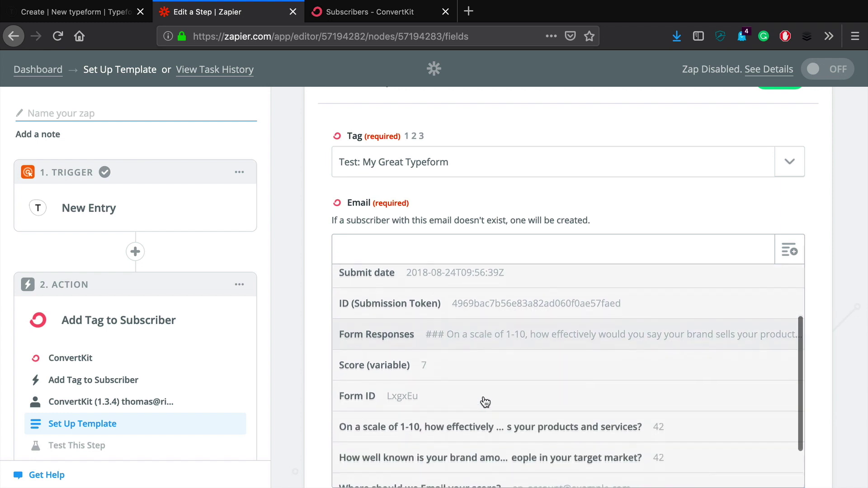
scroll(485, 401, down, 1)
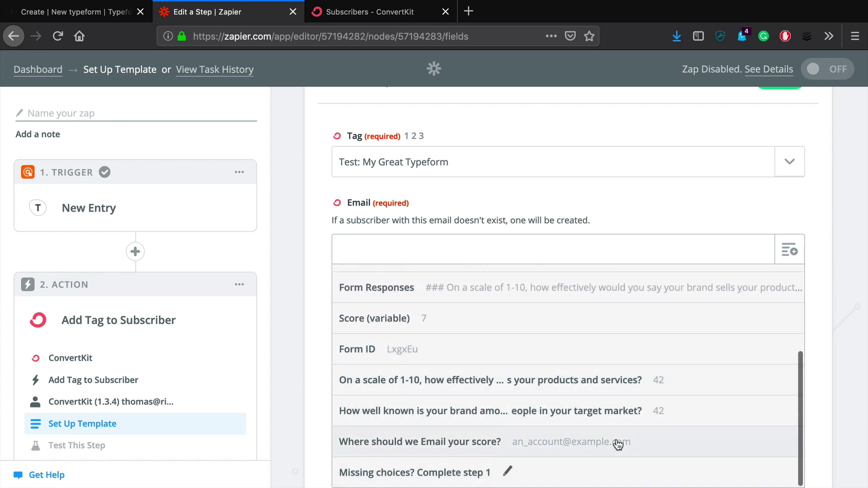
click(578, 449)
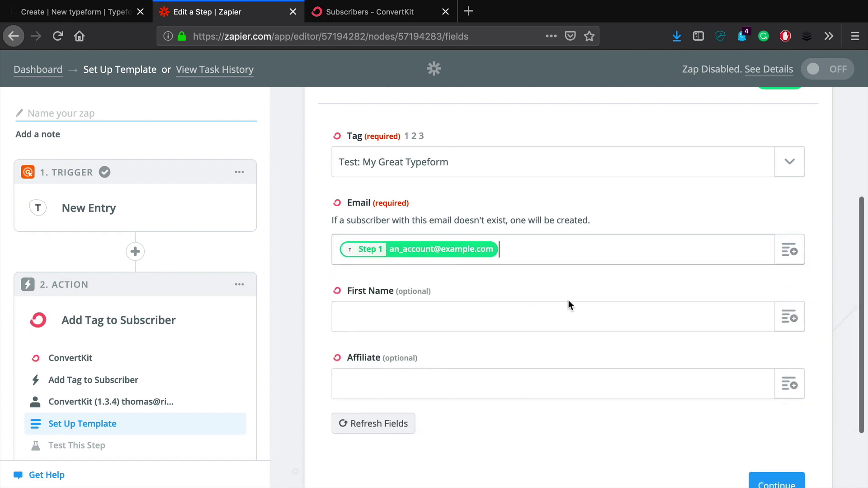
scroll(568, 300, down, 2)
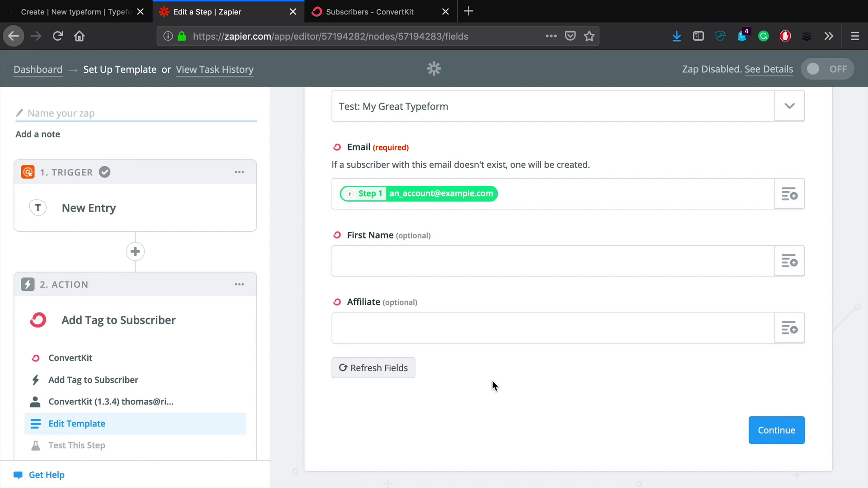
scroll(503, 380, down, 1)
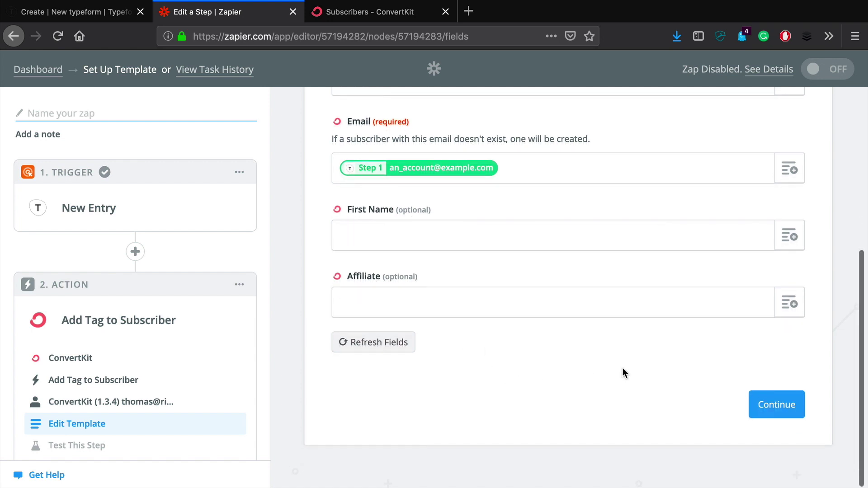
click(775, 403)
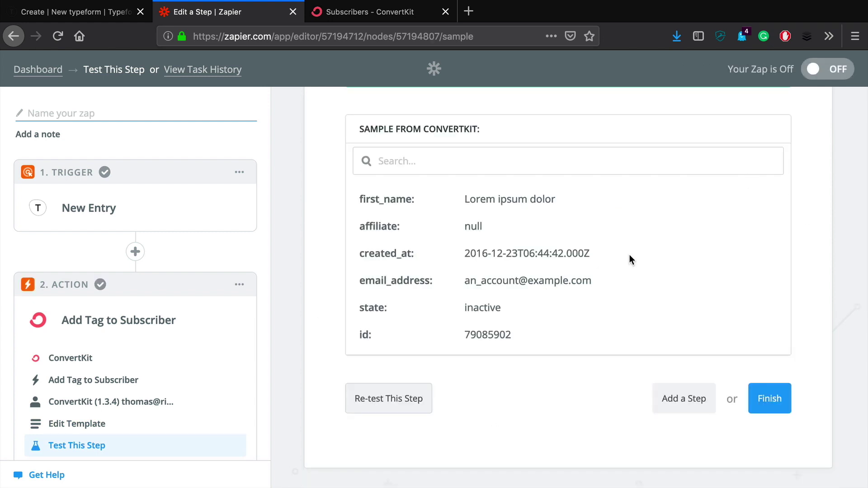
Confirm the ConvertKit test result and finish the zap setup.
scroll(508, 187, up, 4)
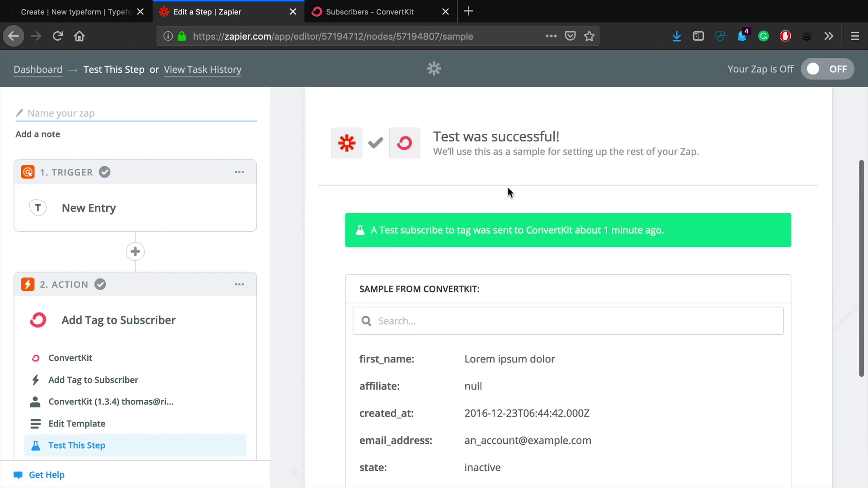
scroll(508, 187, down, 4)
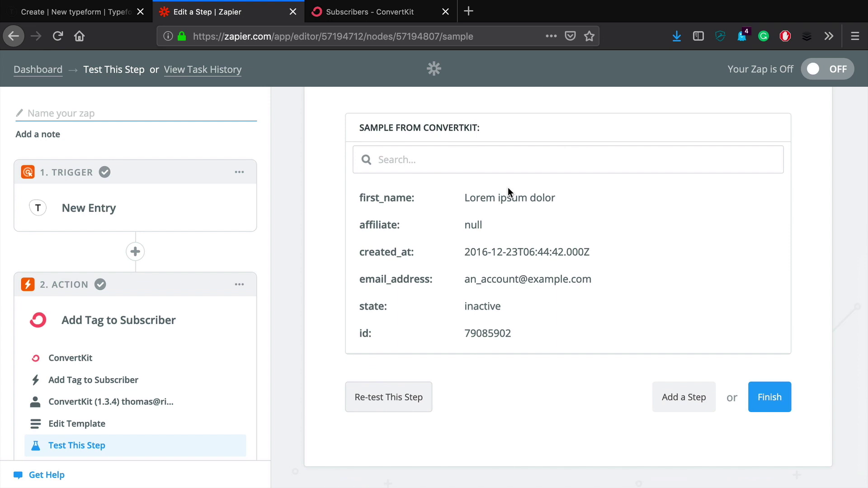
click(771, 398)
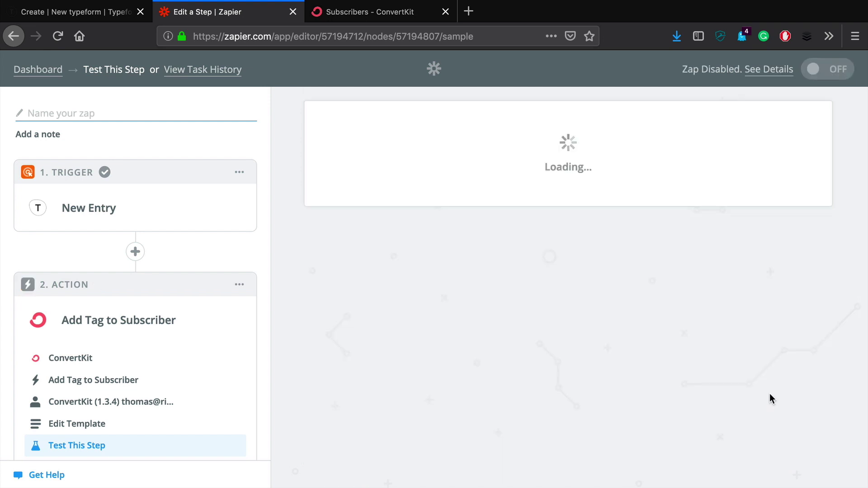
Name the zap 'TEST: Typeform » ConvertKit', switch it on, and return to Typeform.
click(585, 250)
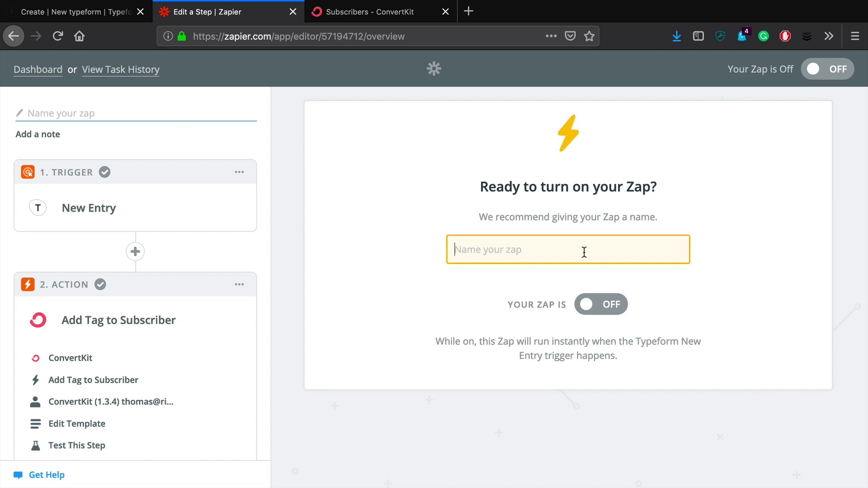
text(TEST:)
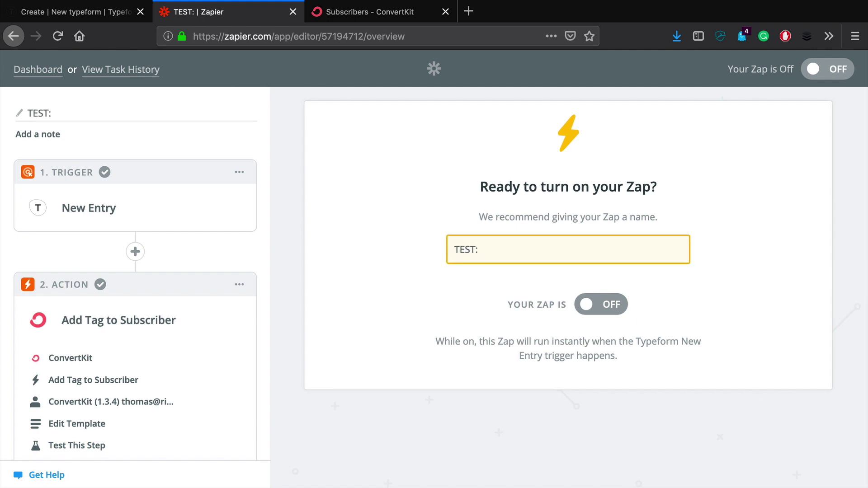
text( Typef)
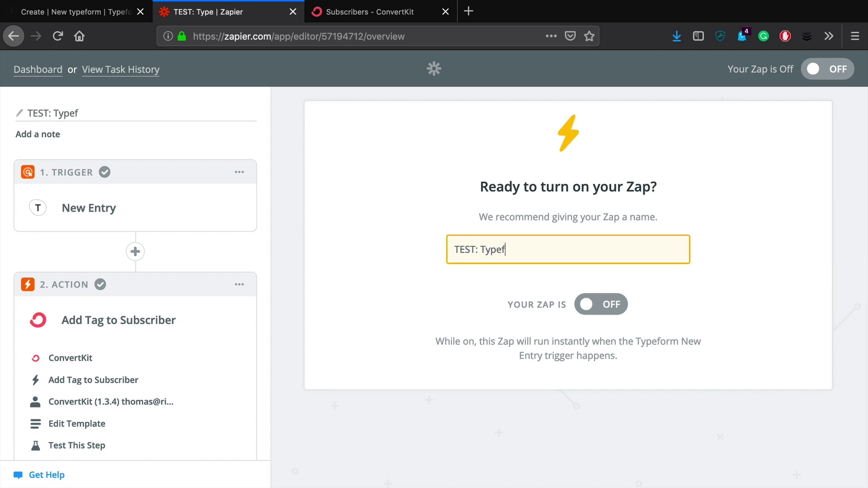
text(orm »)
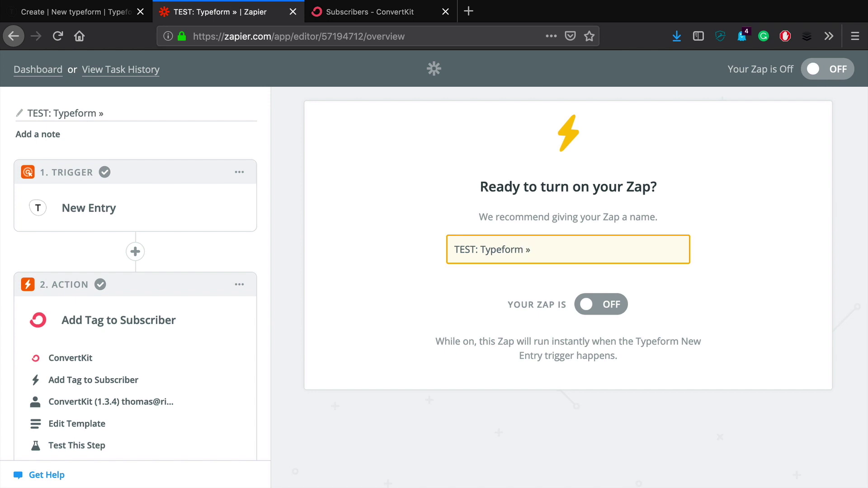
text( Convertki)
key(BackSpace)
key(BackSpace)
text(K)
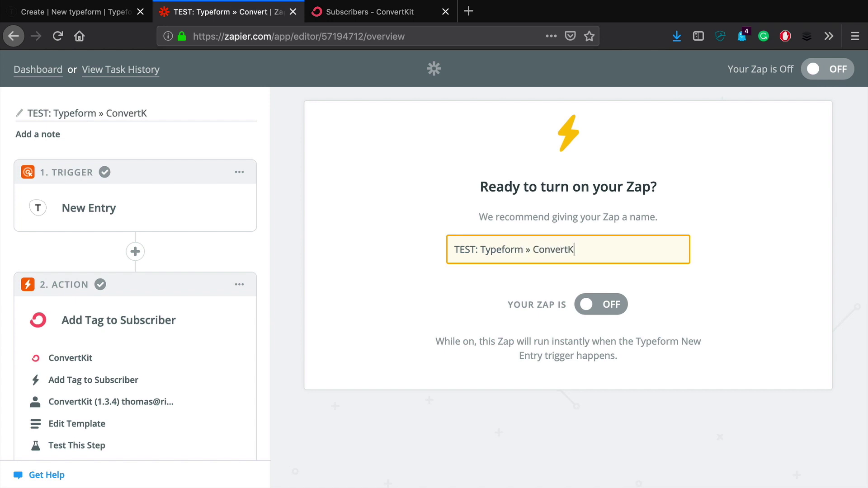
text(it)
click(615, 304)
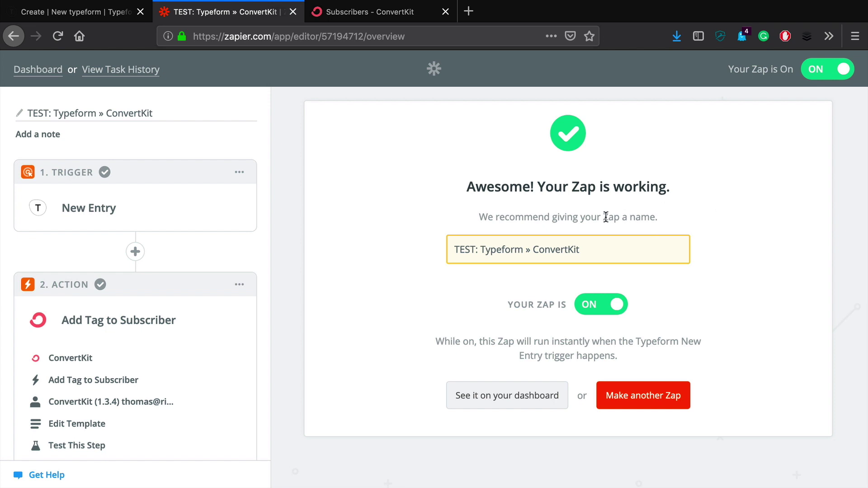
click(45, 13)
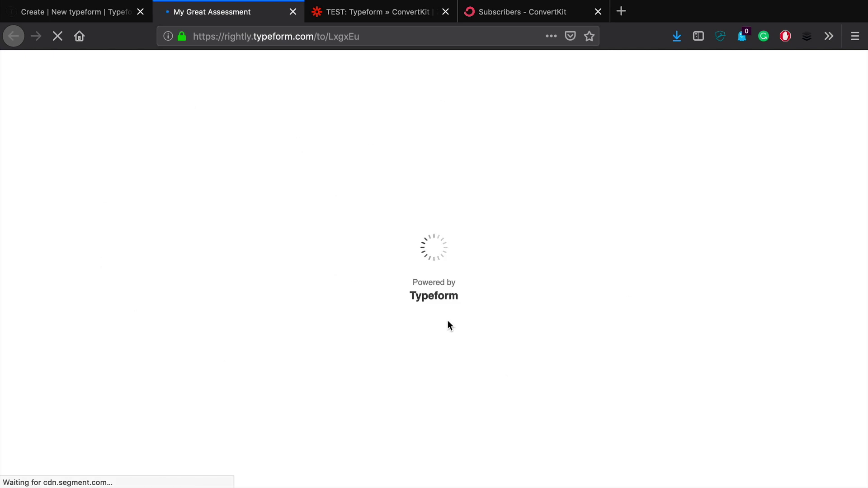
Open the live assessment and rate the first question 3 and brand awareness 7.
click(415, 36)
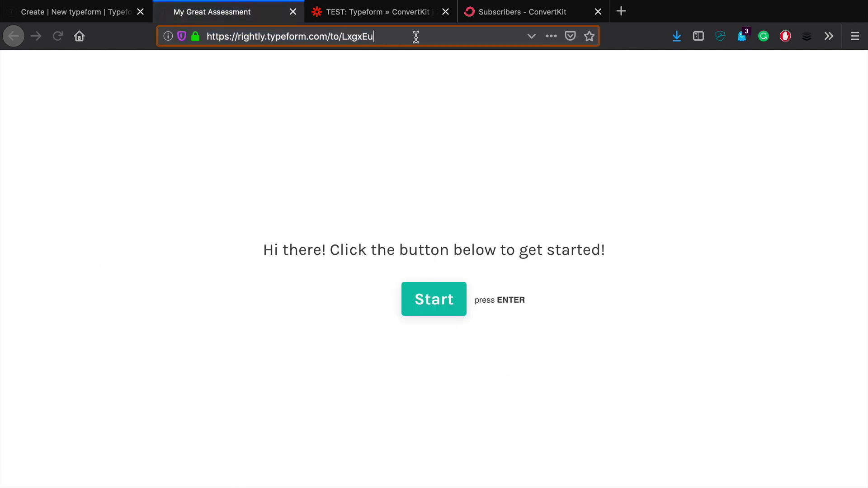
click(204, 188)
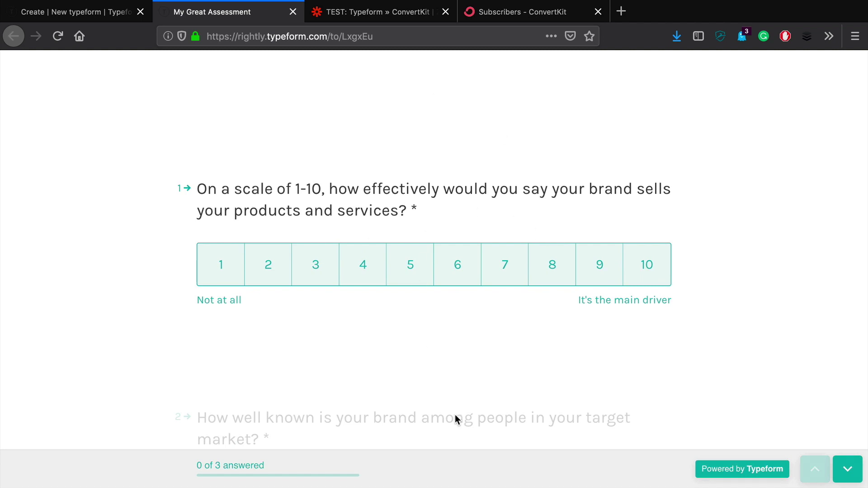
click(317, 257)
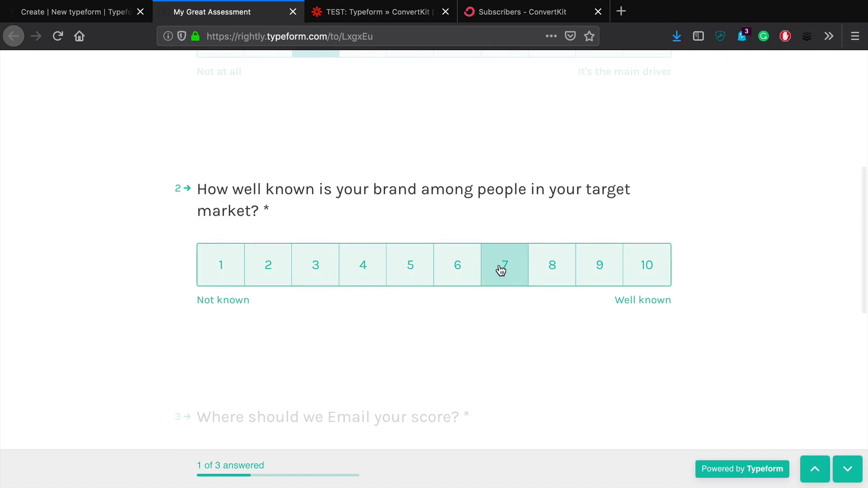
click(501, 269)
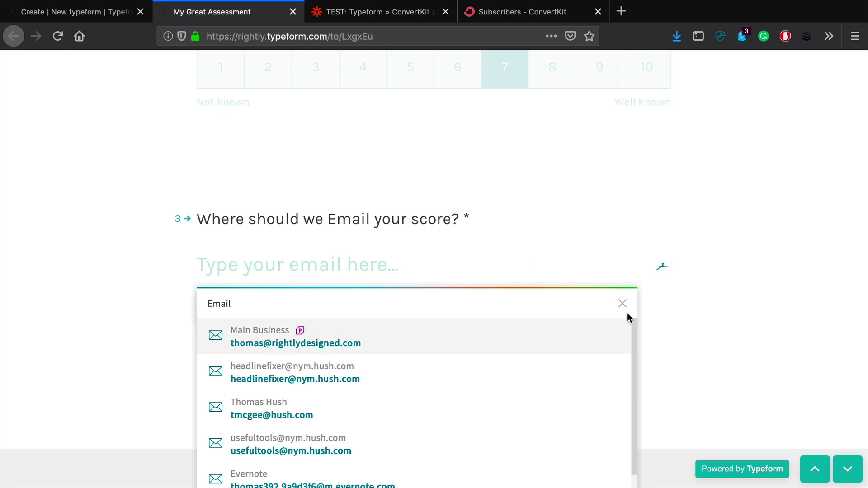
Enter the respondent's e-mail address and submit the assessment.
click(623, 303)
click(587, 275)
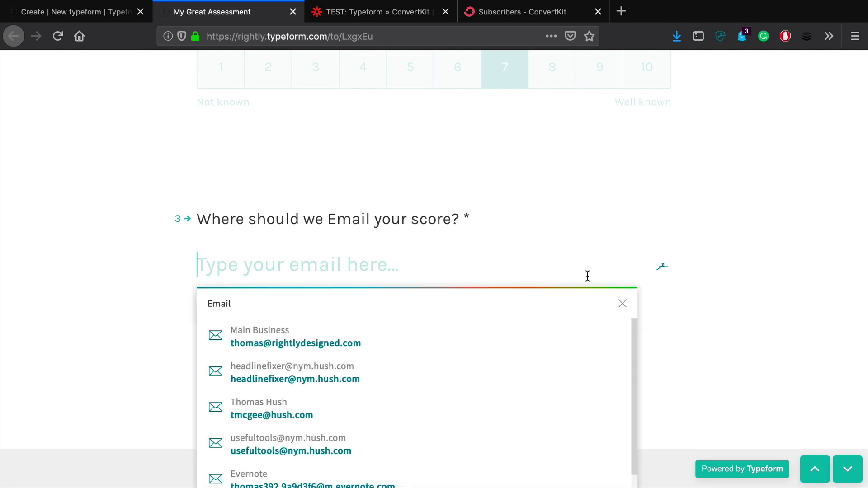
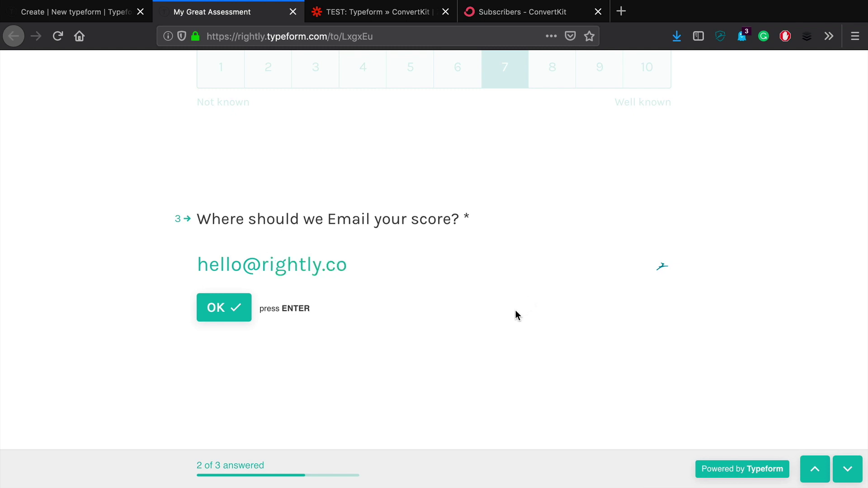
click(232, 310)
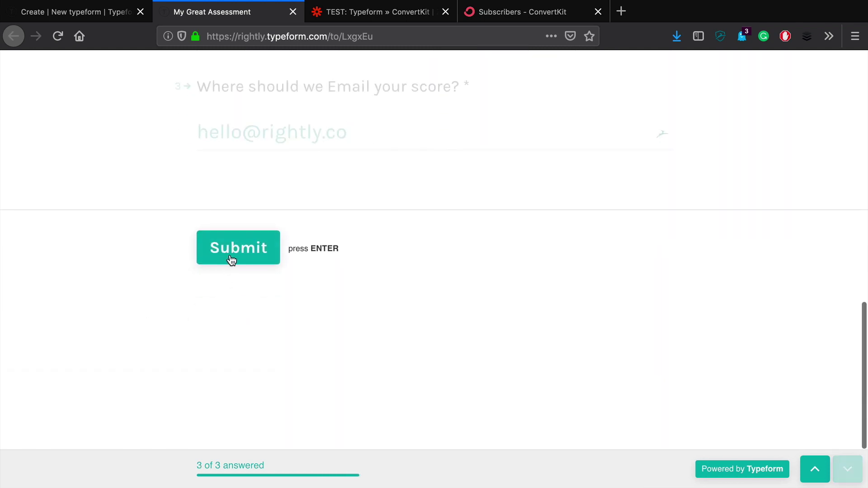
click(231, 257)
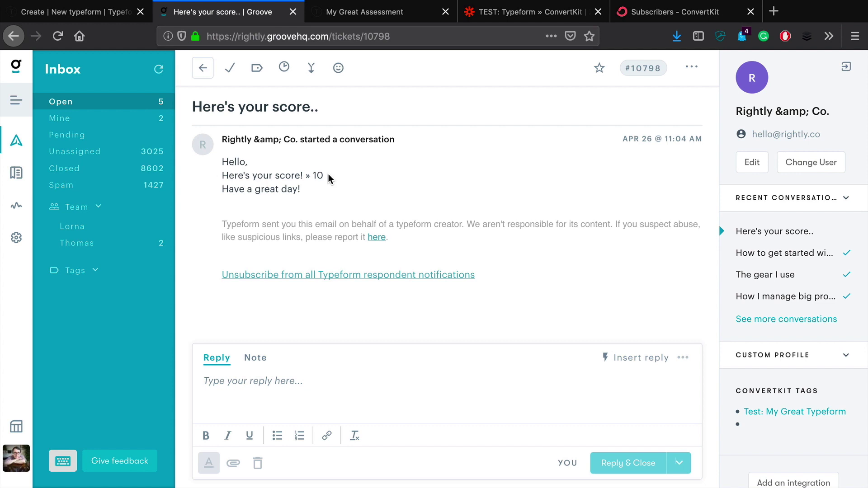
Inspect the 'Here's your score..' e-mail body showing a score of 10.
drag(326, 175, 209, 166)
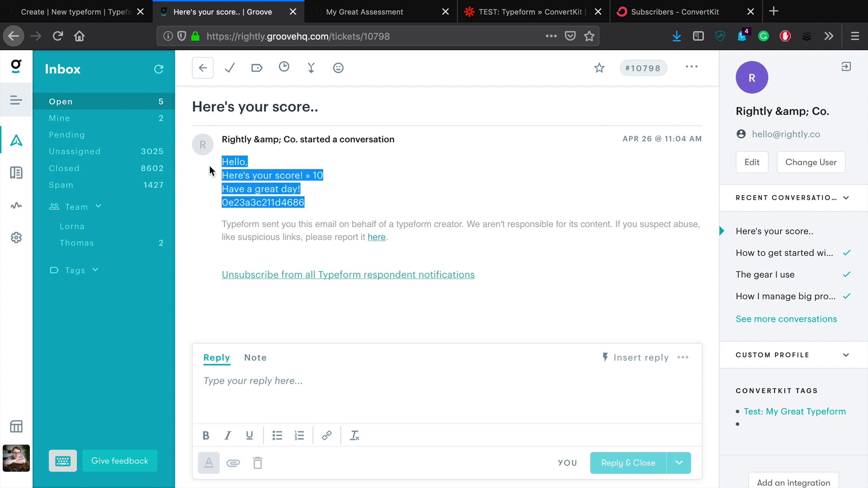
click(352, 170)
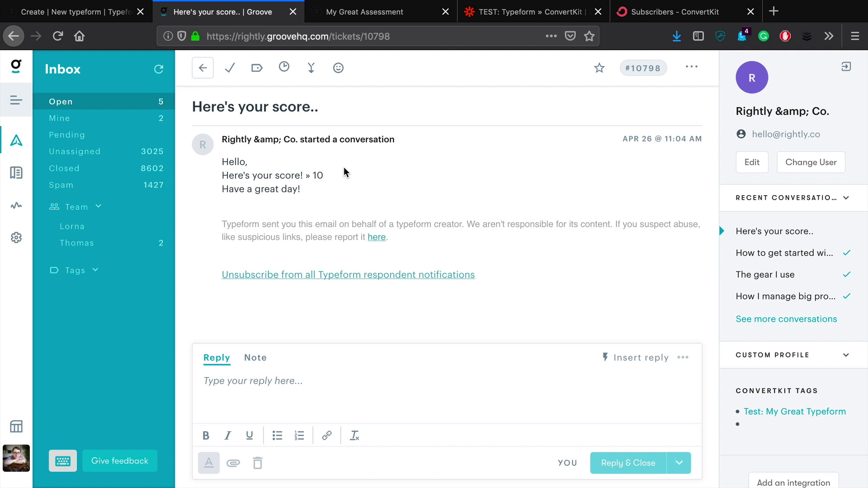
Reload ConvertKit to confirm one subscriber under Test: My Great Typeform, then go back to Typeform.
click(650, 20)
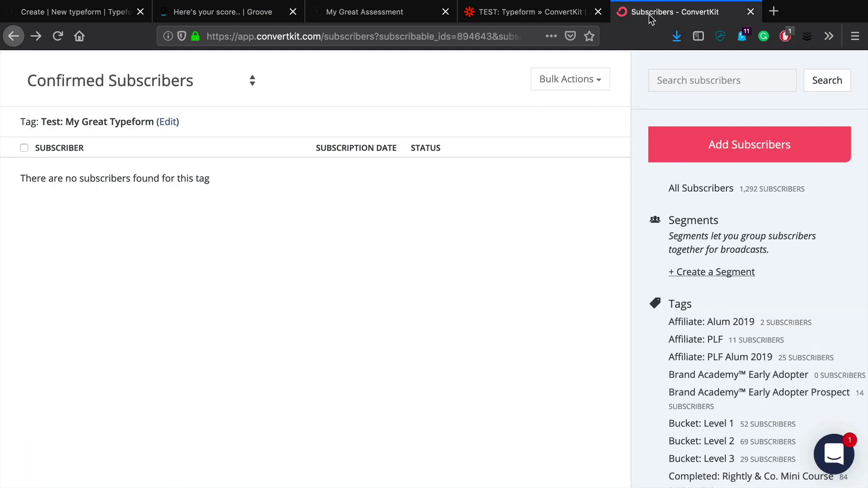
key(super+r)
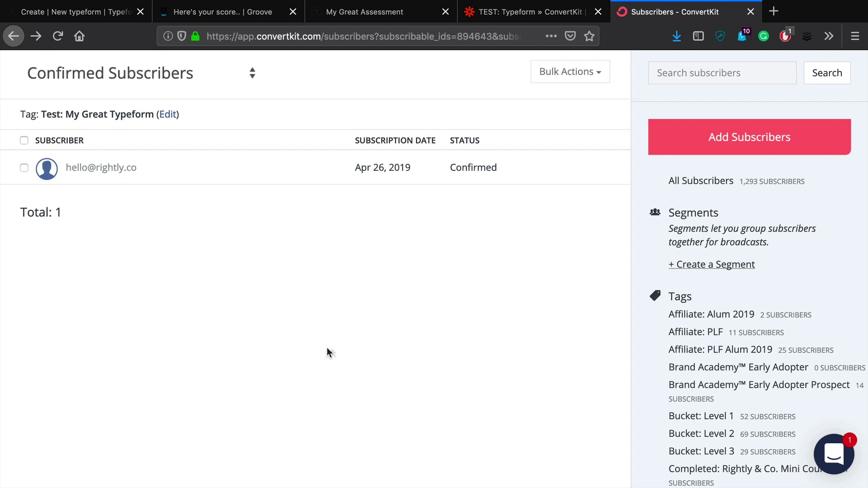
scroll(358, 335, up, 2)
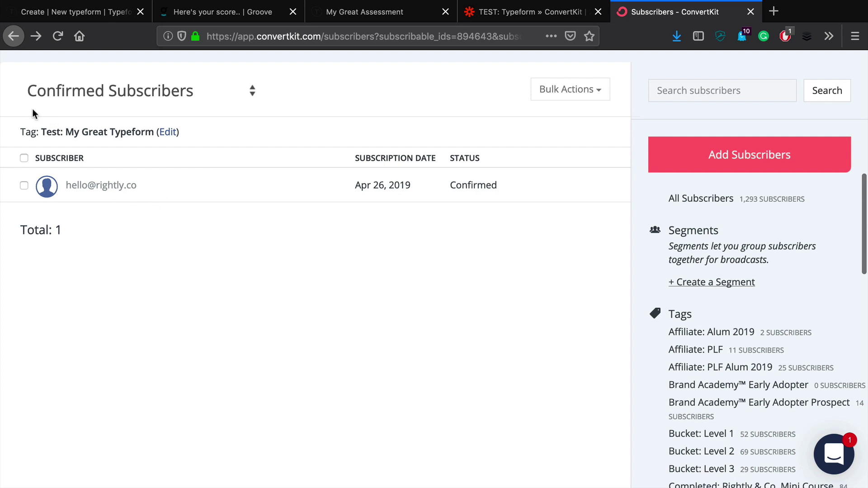
drag(51, 132, 154, 133)
click(239, 255)
click(80, 12)
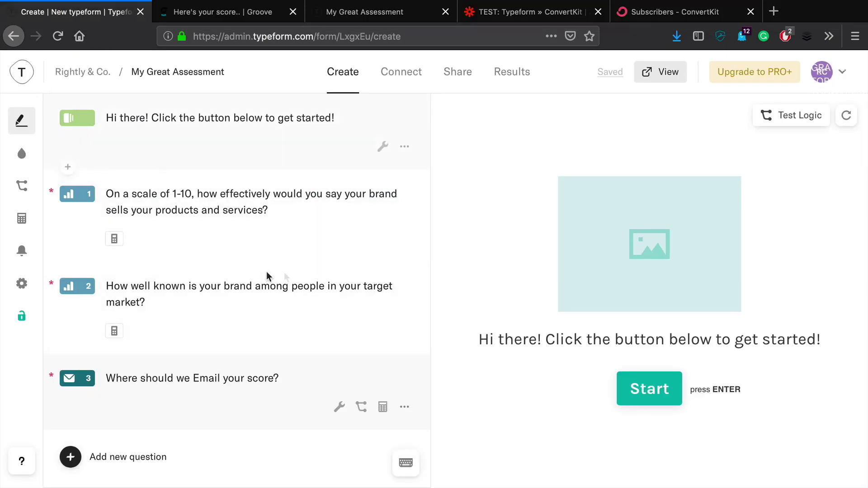
Show the Test: My Great Typeform subscriber list in ConvertKit again.
click(513, 14)
click(660, 14)
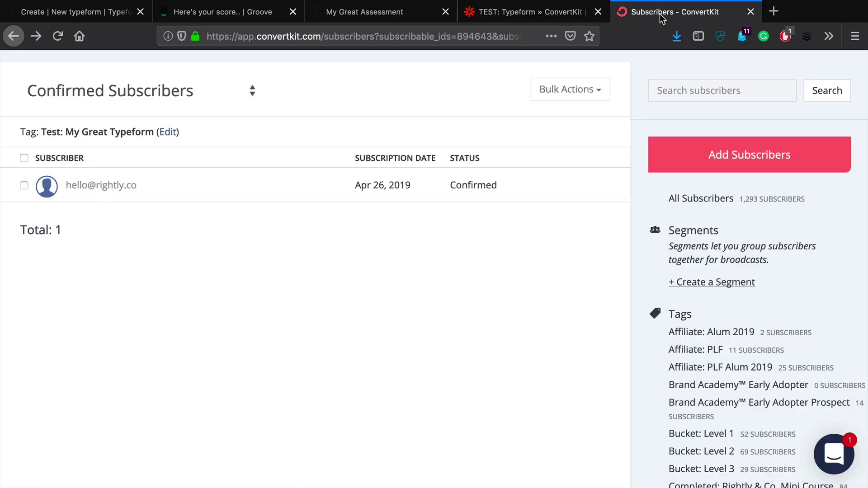